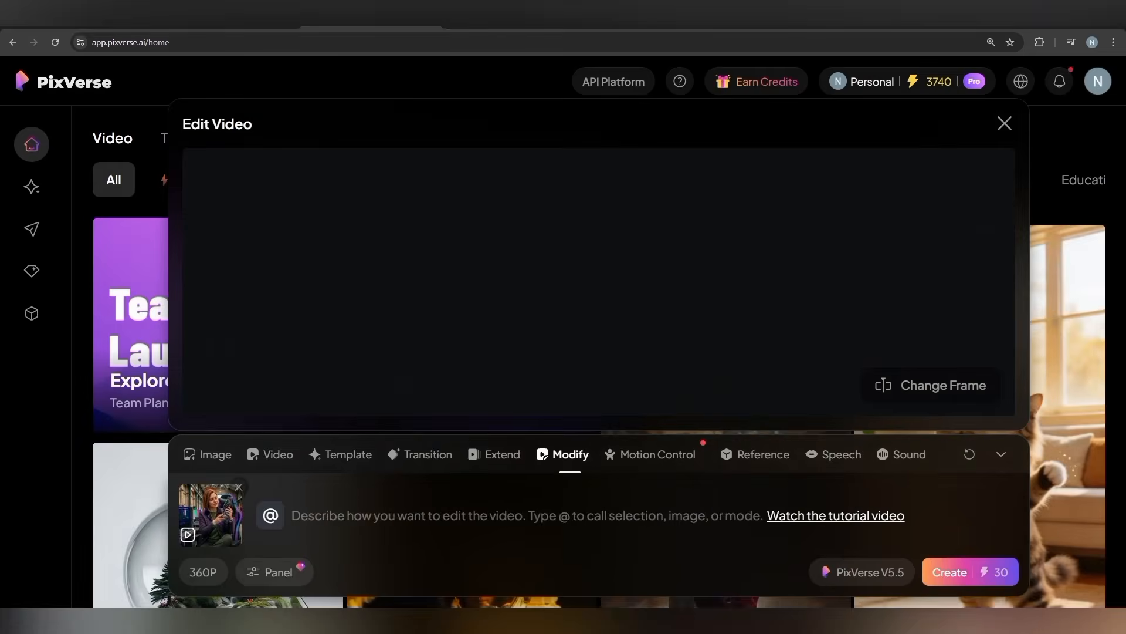
Insert the Swap mode into the edit prompt for the uploaded video of the woman in the gaming chair
text(@)
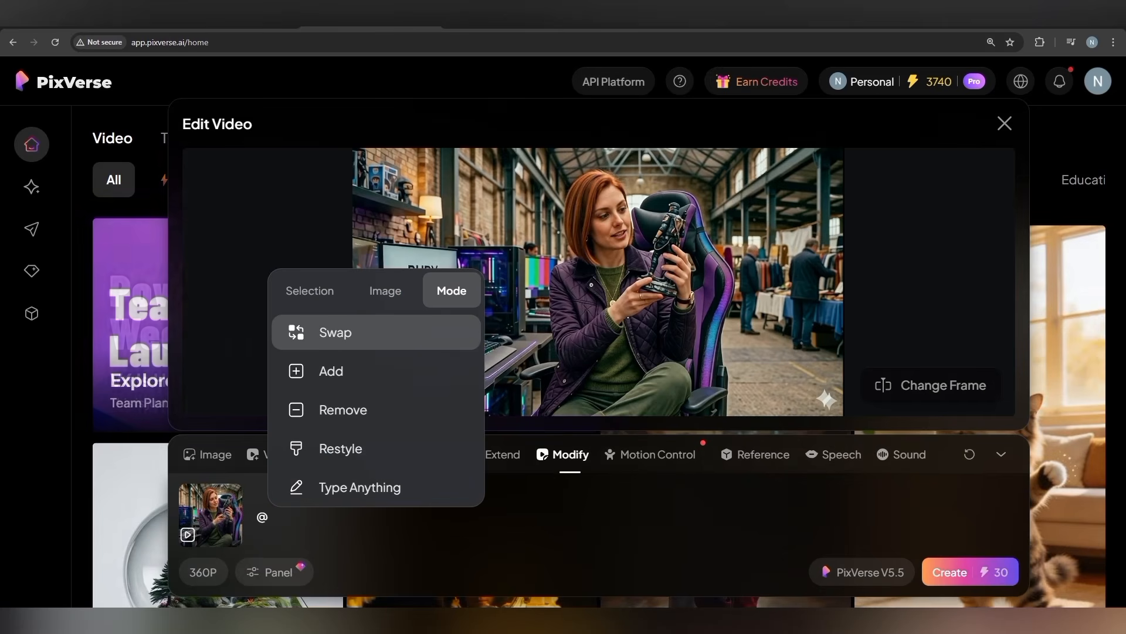
key(Down)
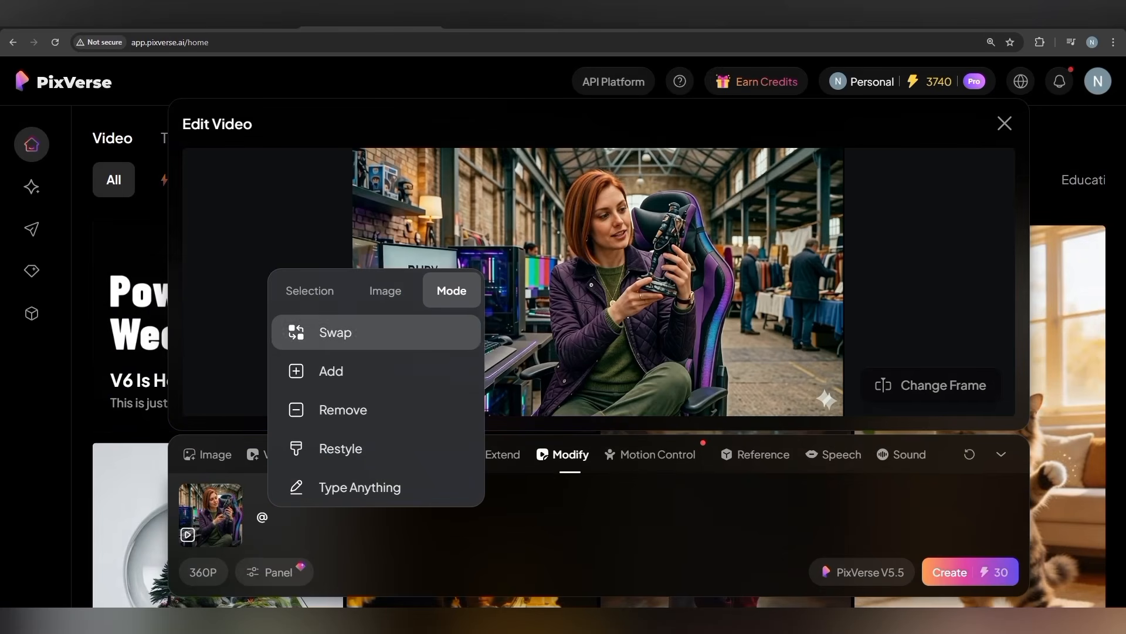
key(Return)
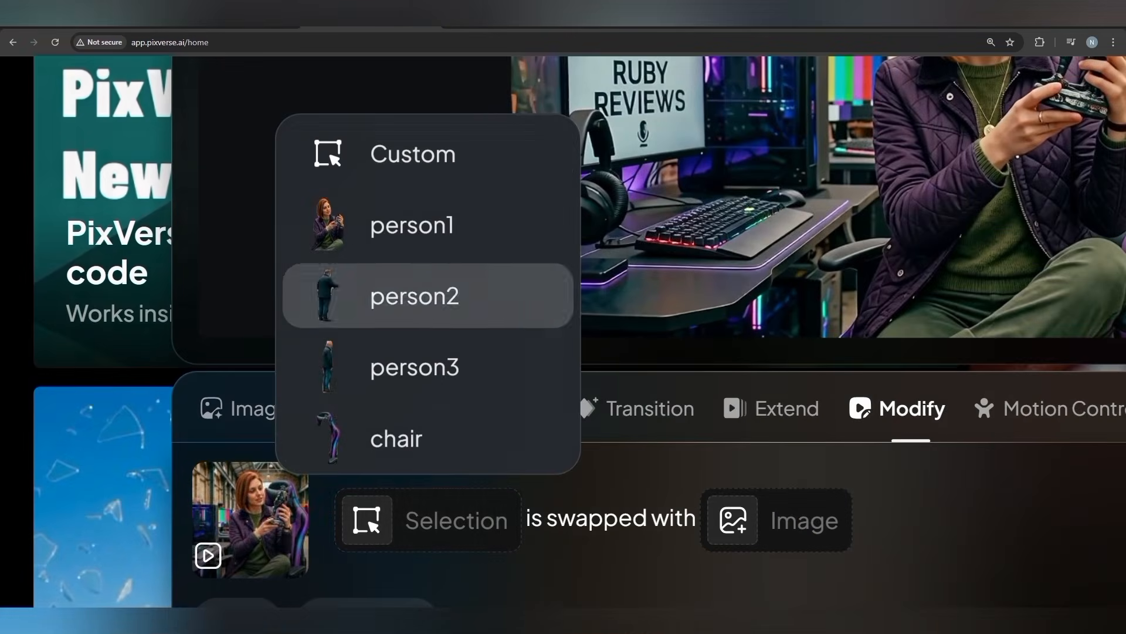
Choose person1, the seated red-haired woman, as the selection that gets swapped
key(Up)
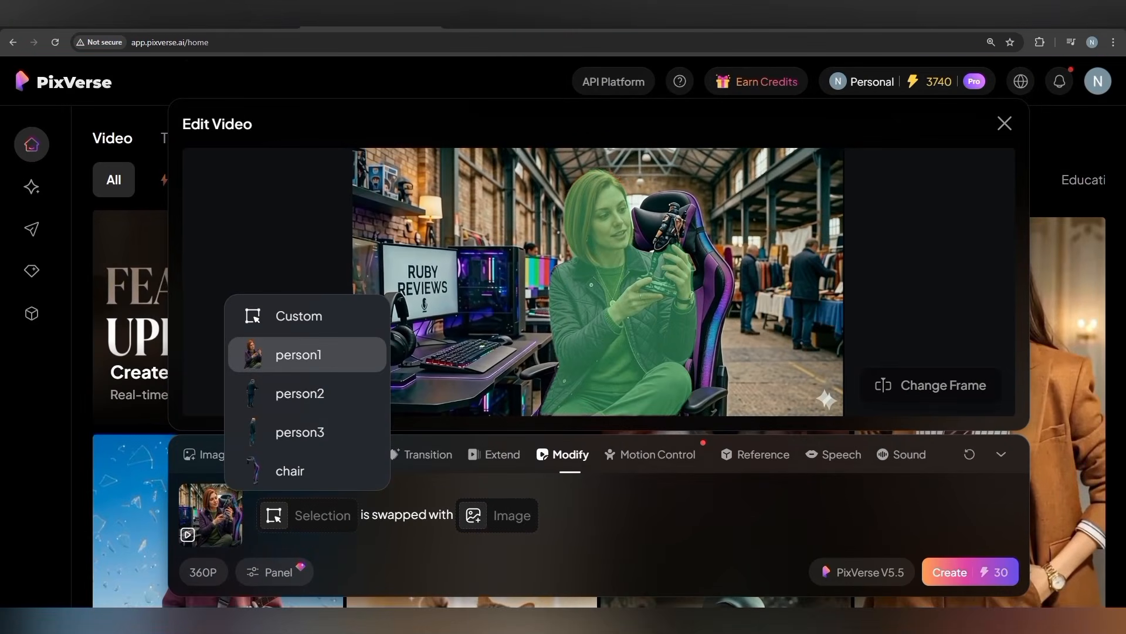
key(Down)
key(Down)
key(Down)
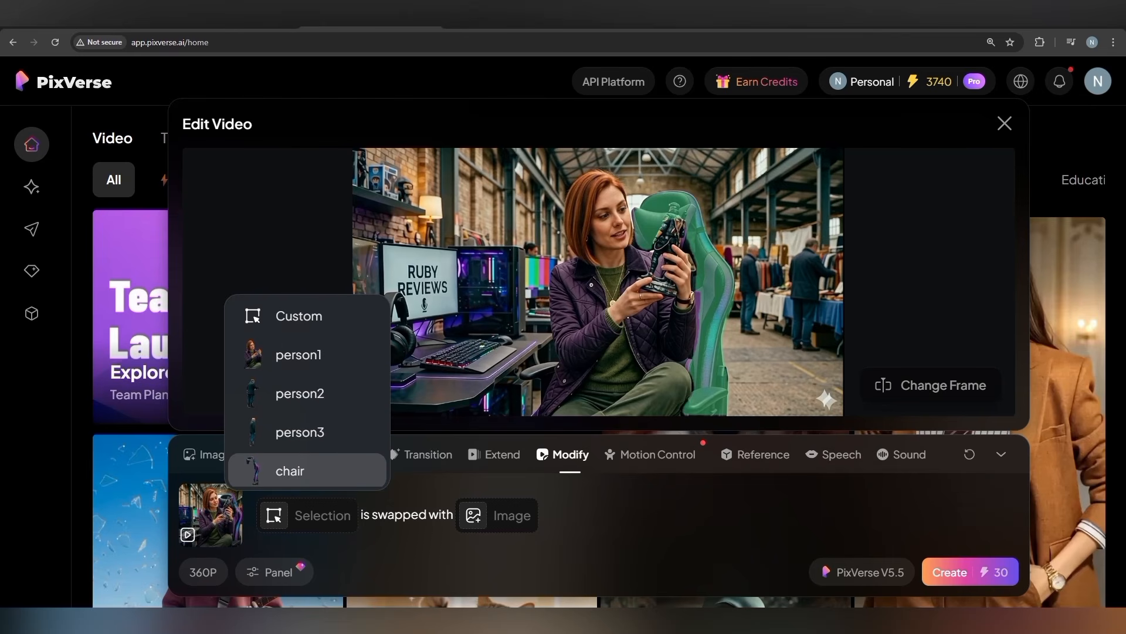
key(Up)
key(Up)
key(Up)
key(Return)
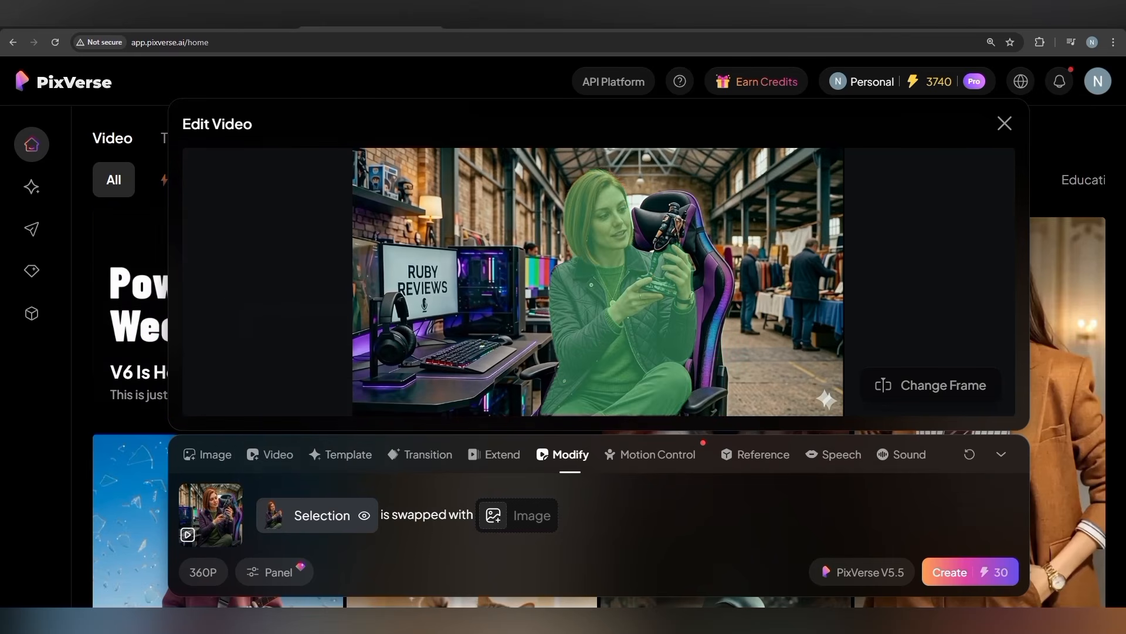
Upload Gemini_Generated_Image_jcpudfjcpudfjcpu from Downloads as the replacement image for the swap
click(516, 516)
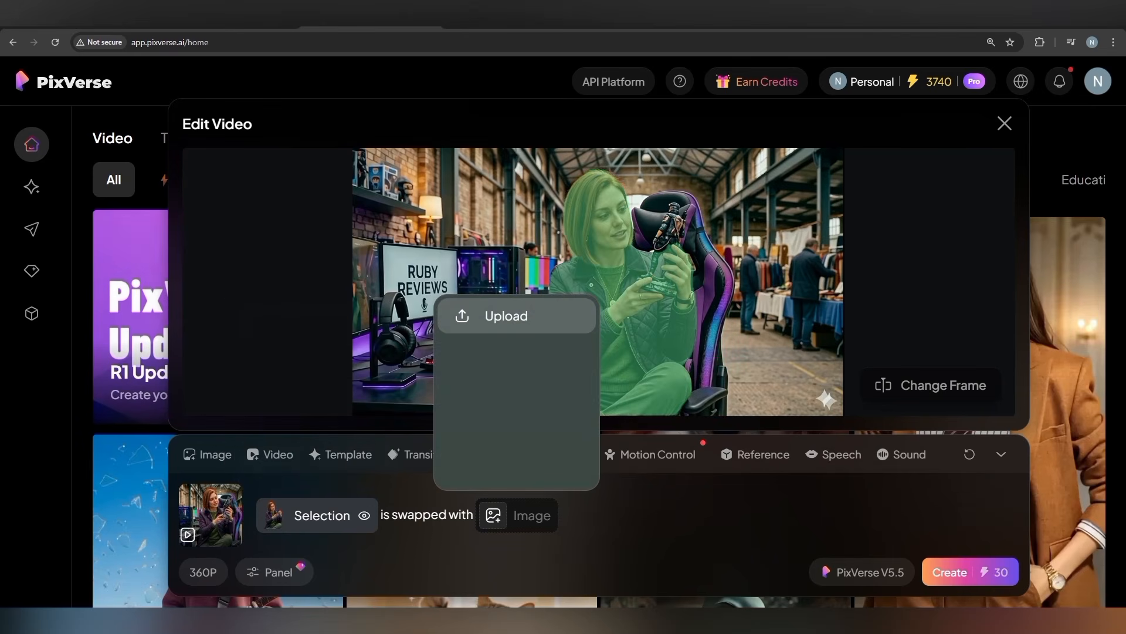
click(507, 315)
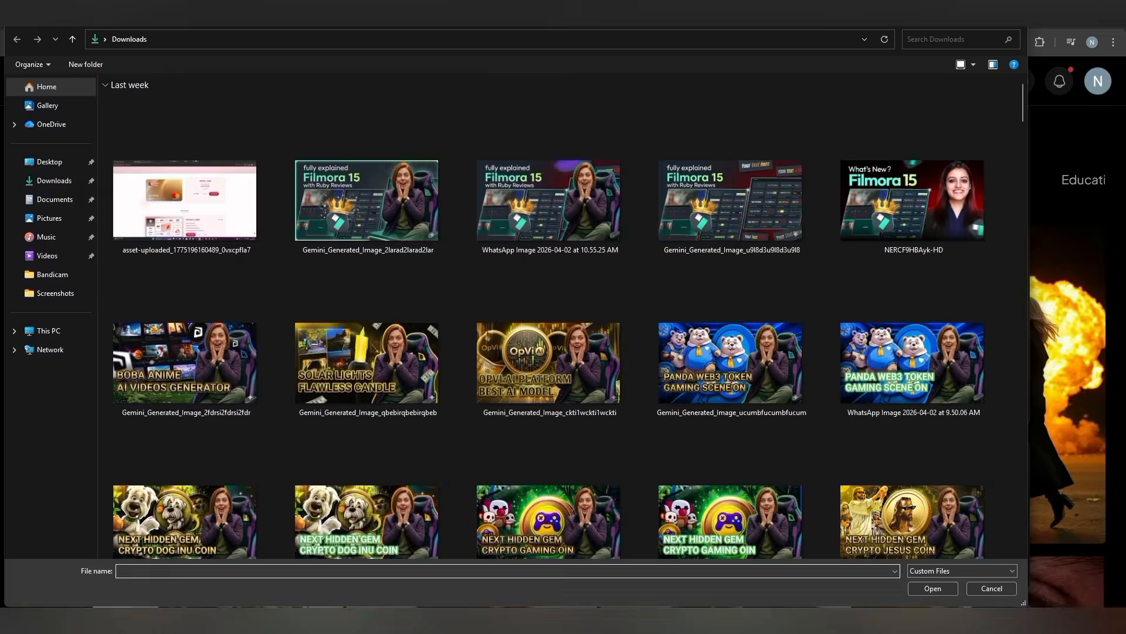
click(549, 173)
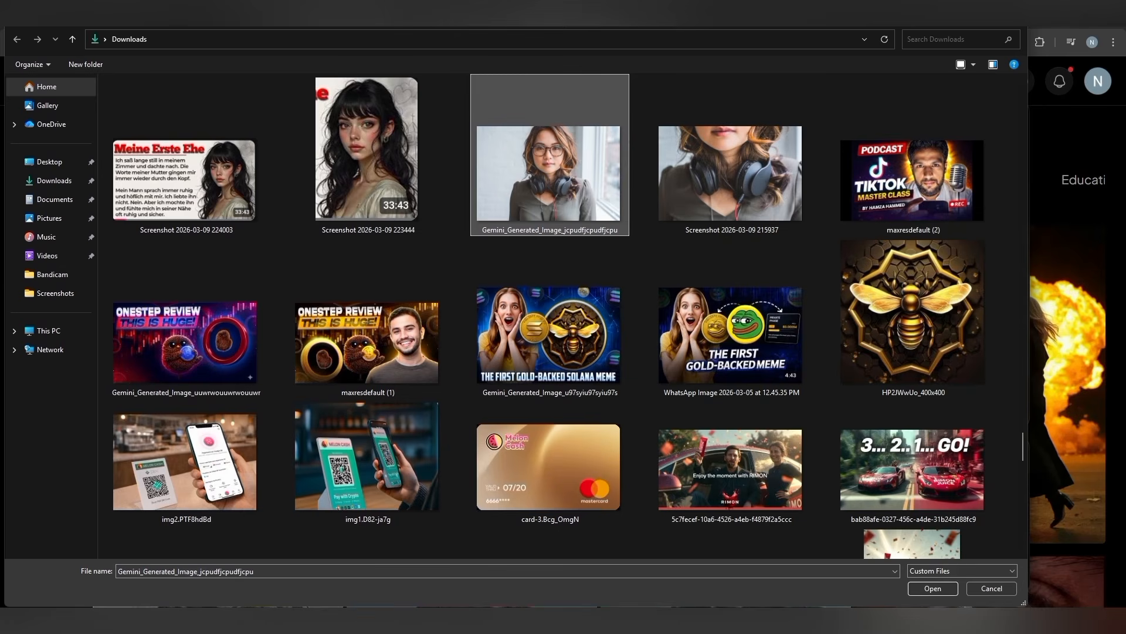
key(Return)
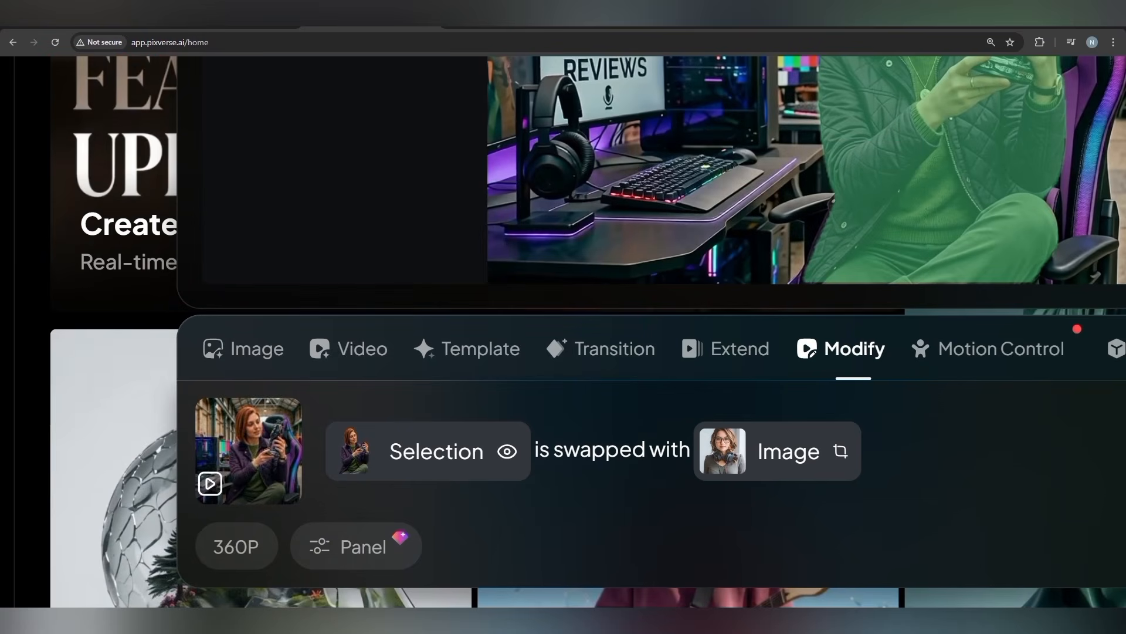
Generate the swapped video at 720P with the PixVerse V5.5 model and close the source video preview
click(236, 547)
click(639, 448)
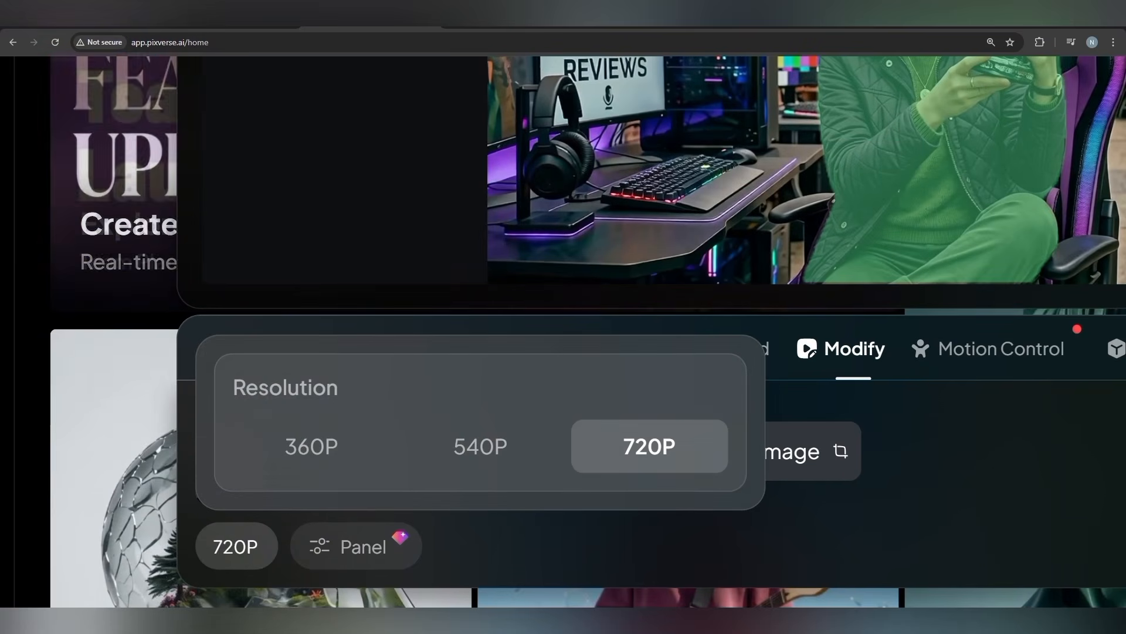
click(355, 546)
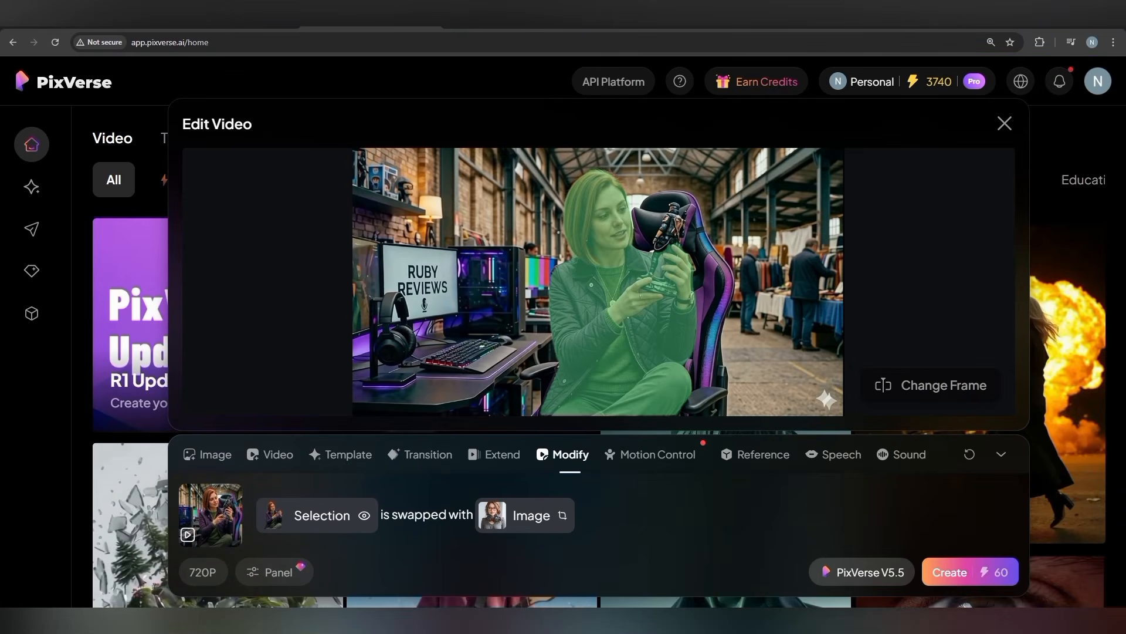
click(861, 571)
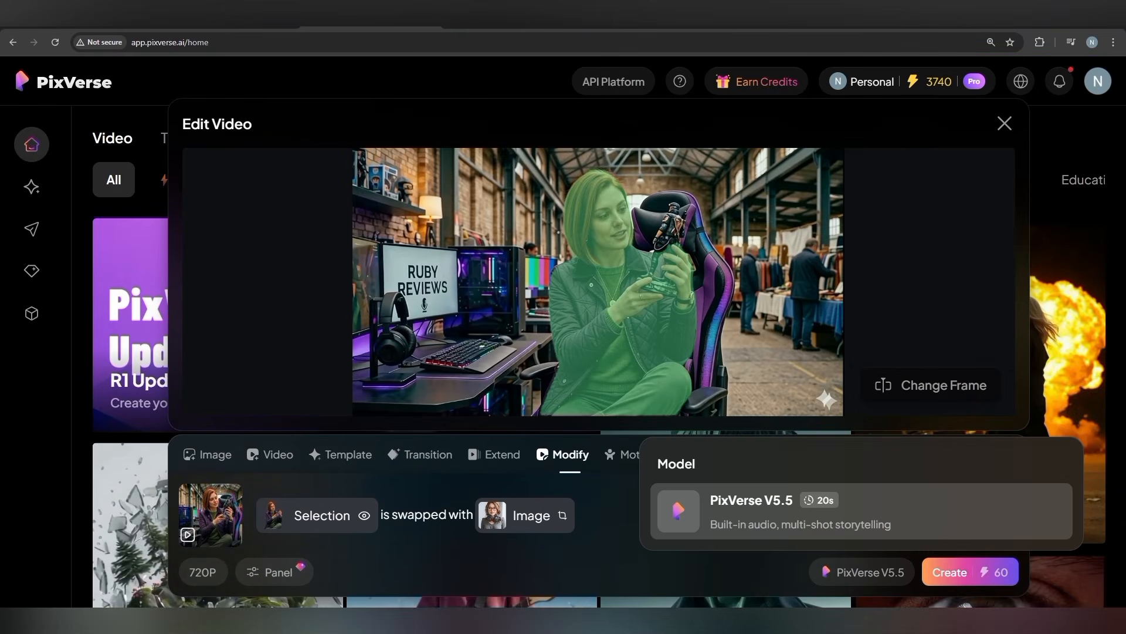
click(969, 571)
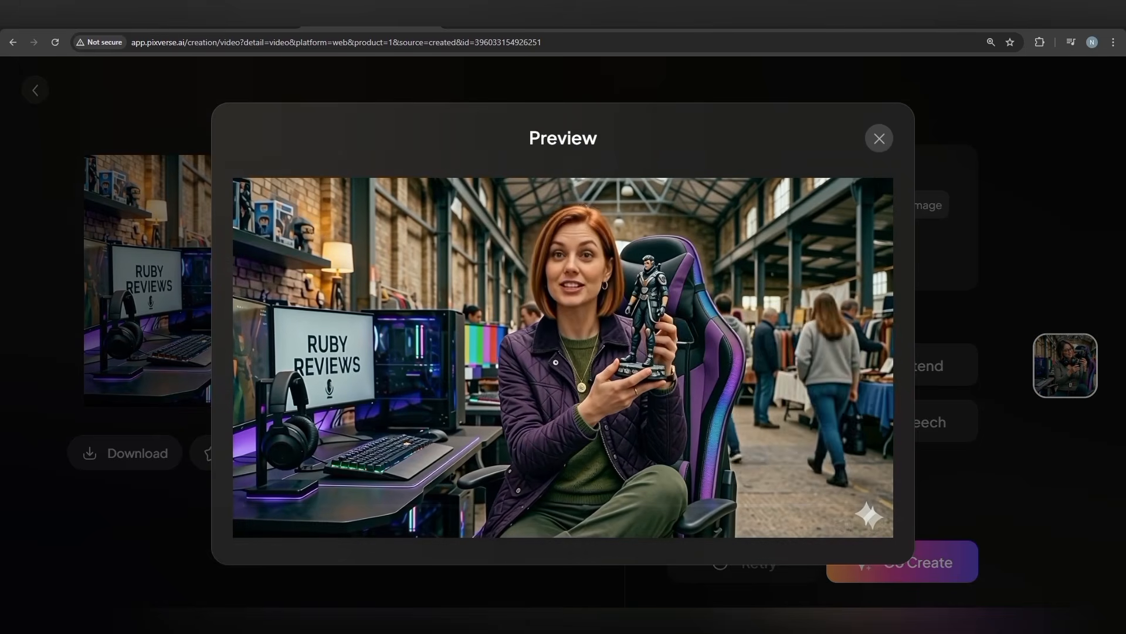
key(Escape)
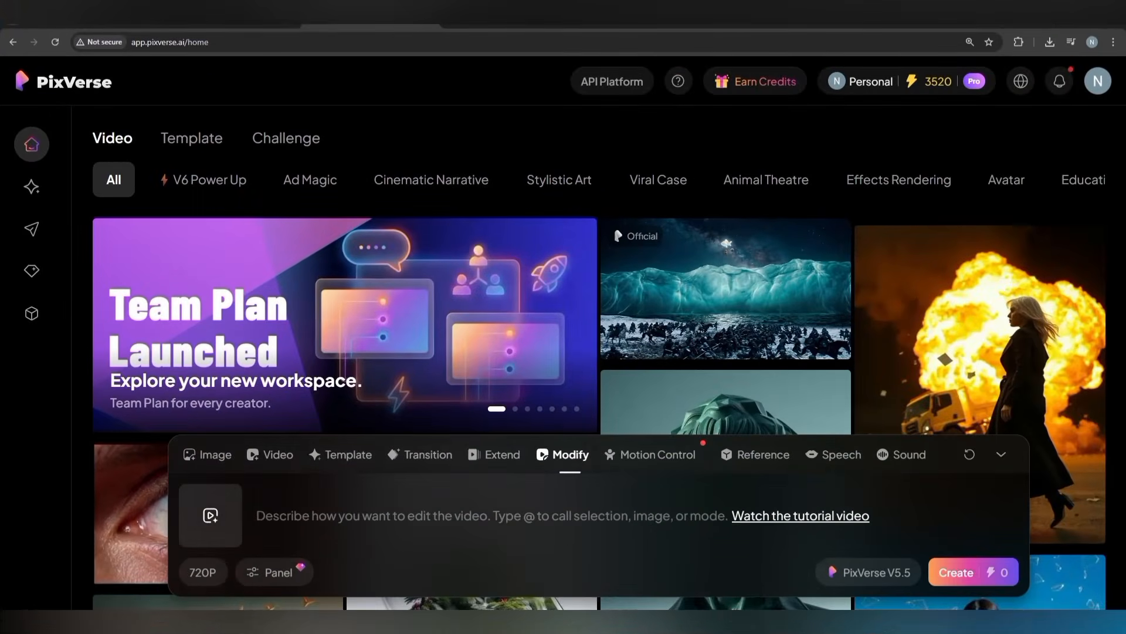
Load the uploaded 8-second Crypto Sonic video of the seated man as the video to modify
click(216, 550)
click(386, 264)
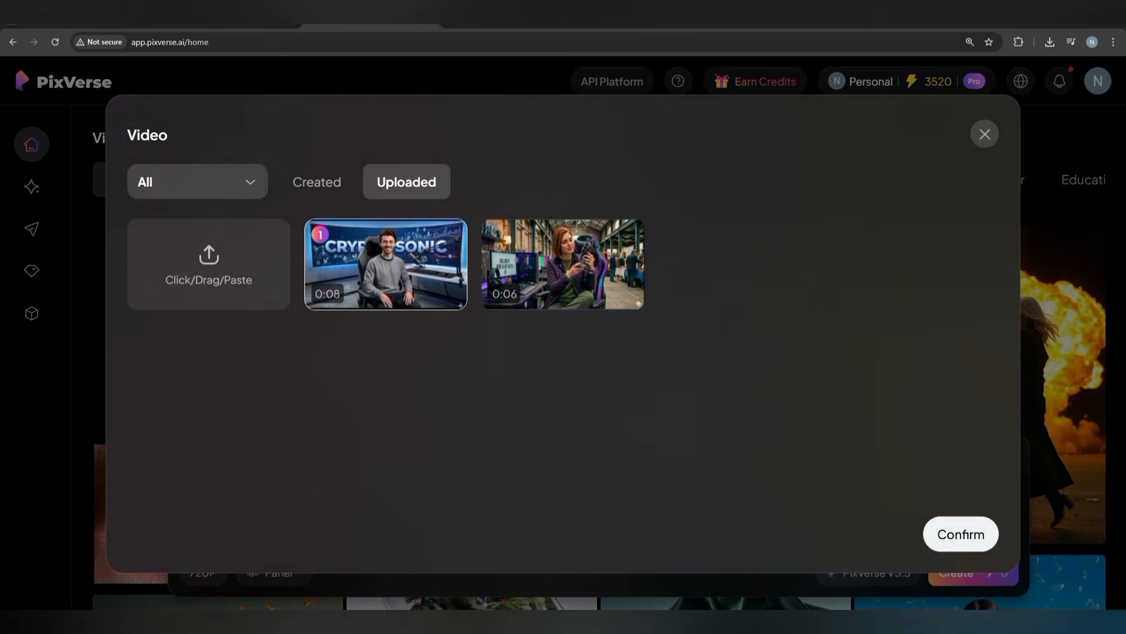
click(960, 533)
Insert the Add mode into the edit prompt and choose the chair as its selection
triple_click(527, 515)
text(@)
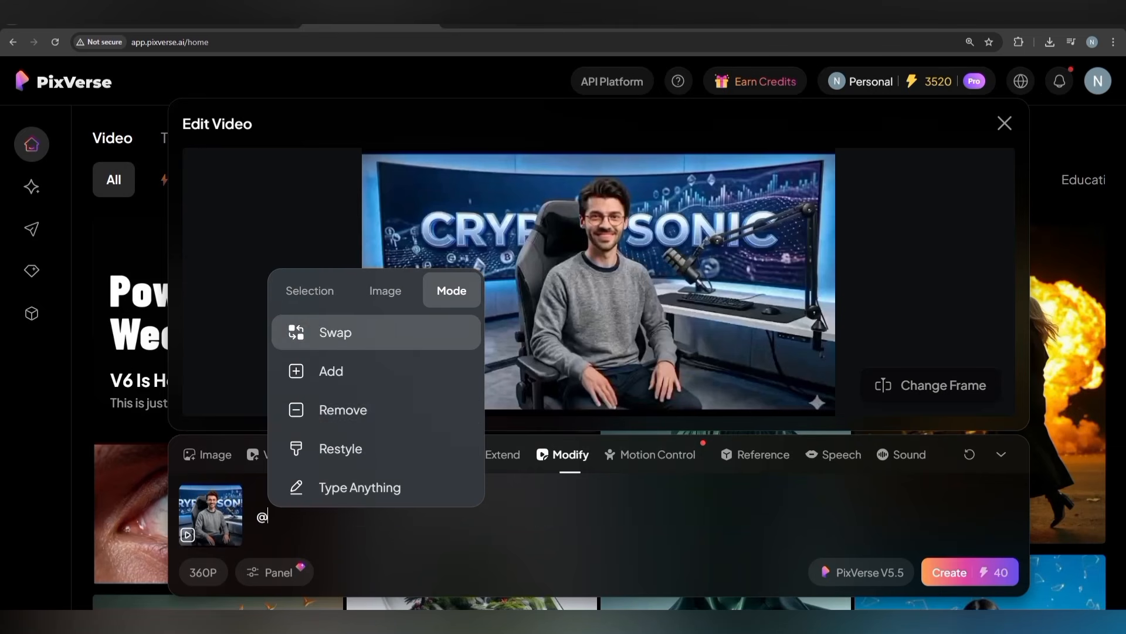
click(331, 371)
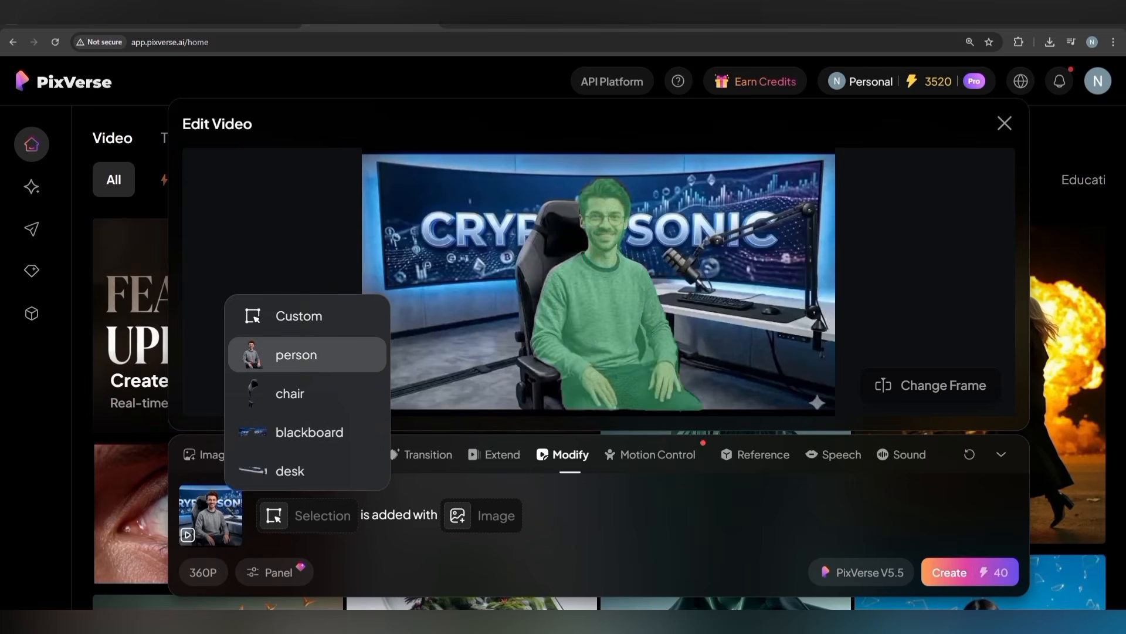
click(290, 393)
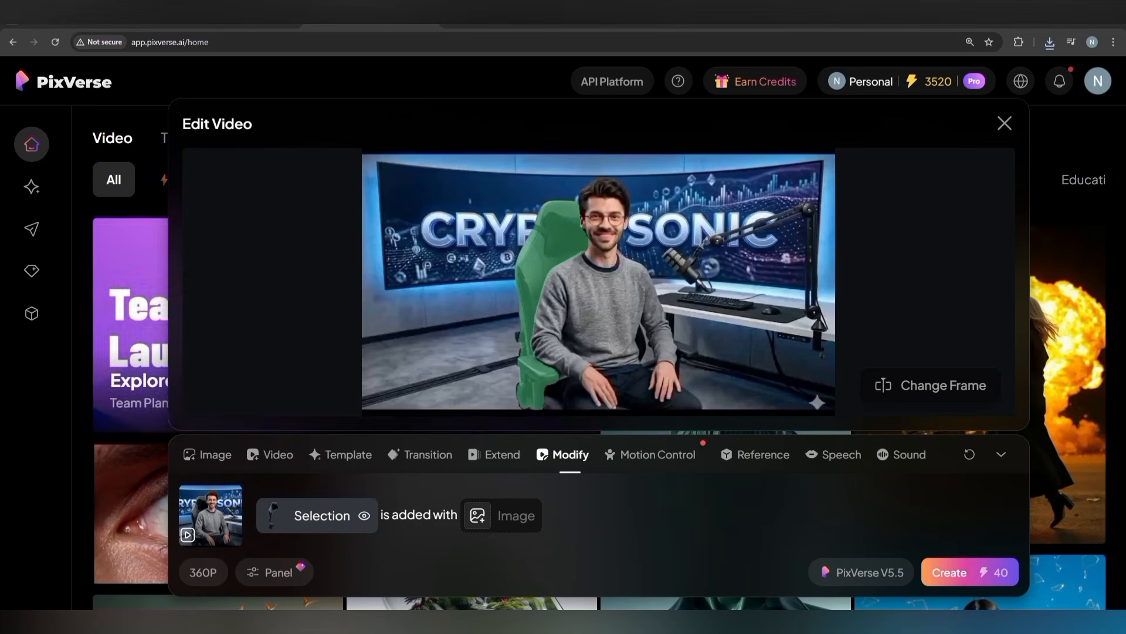
Upload the red throne chair picture and assign it as the image in the Add prompt
click(501, 515)
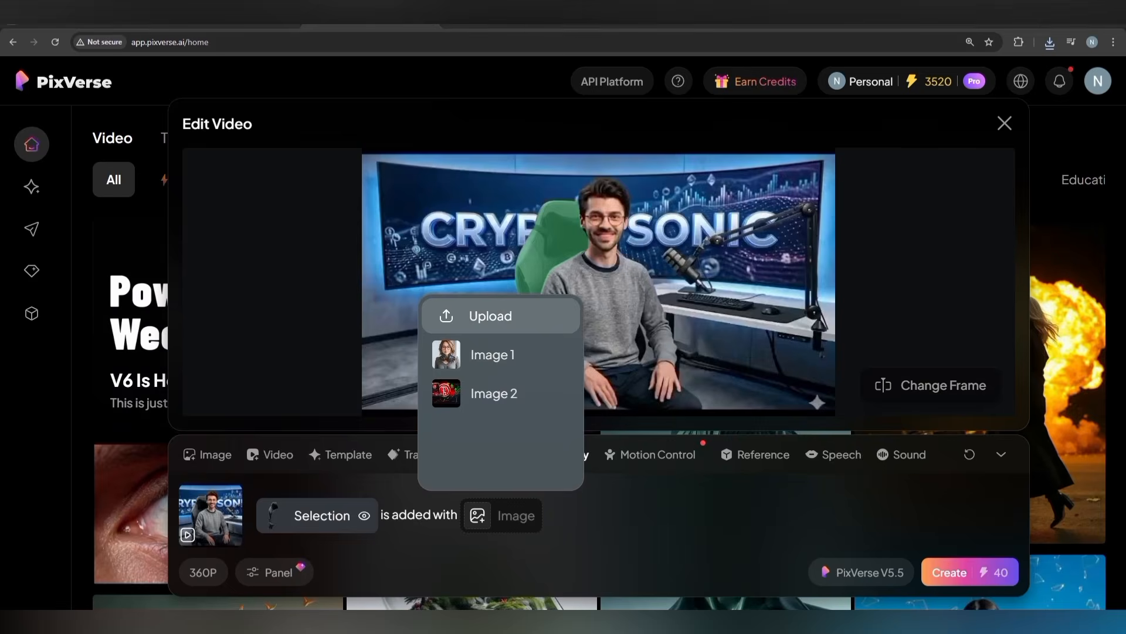
click(501, 315)
click(185, 175)
click(933, 589)
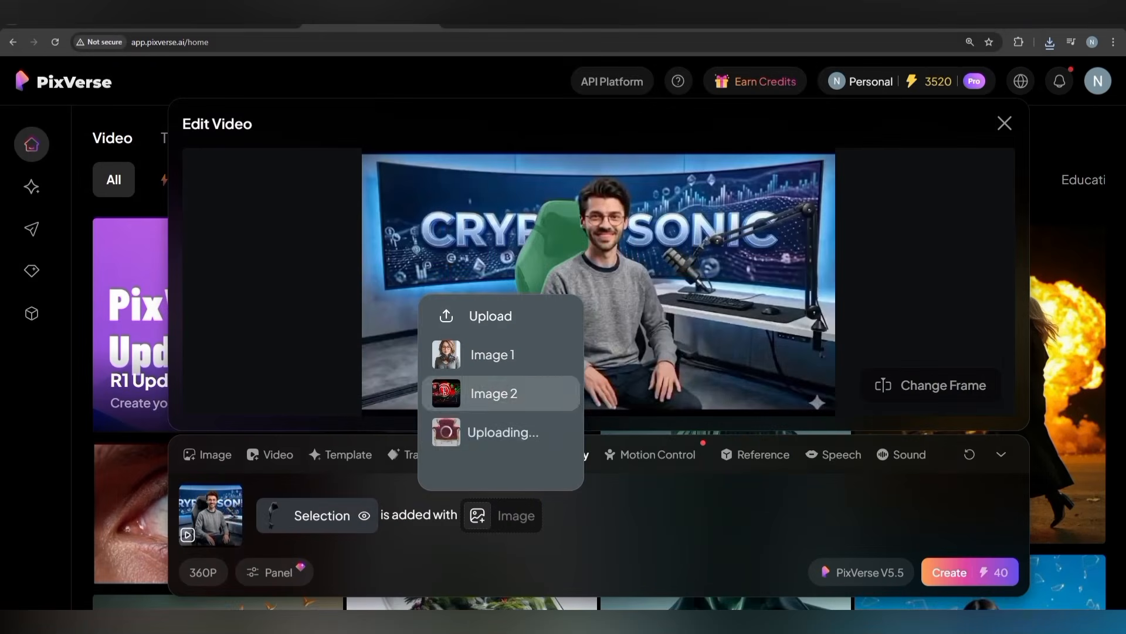
click(500, 431)
click(501, 515)
click(501, 433)
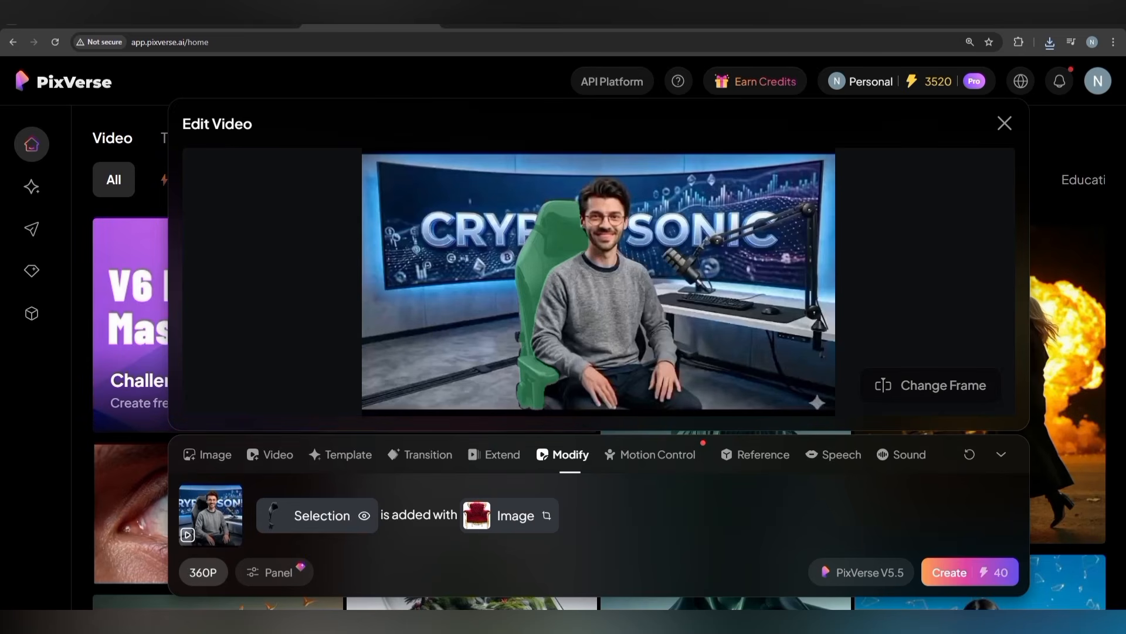
Generate the throne chair edit at 720P and close the source video preview
click(202, 571)
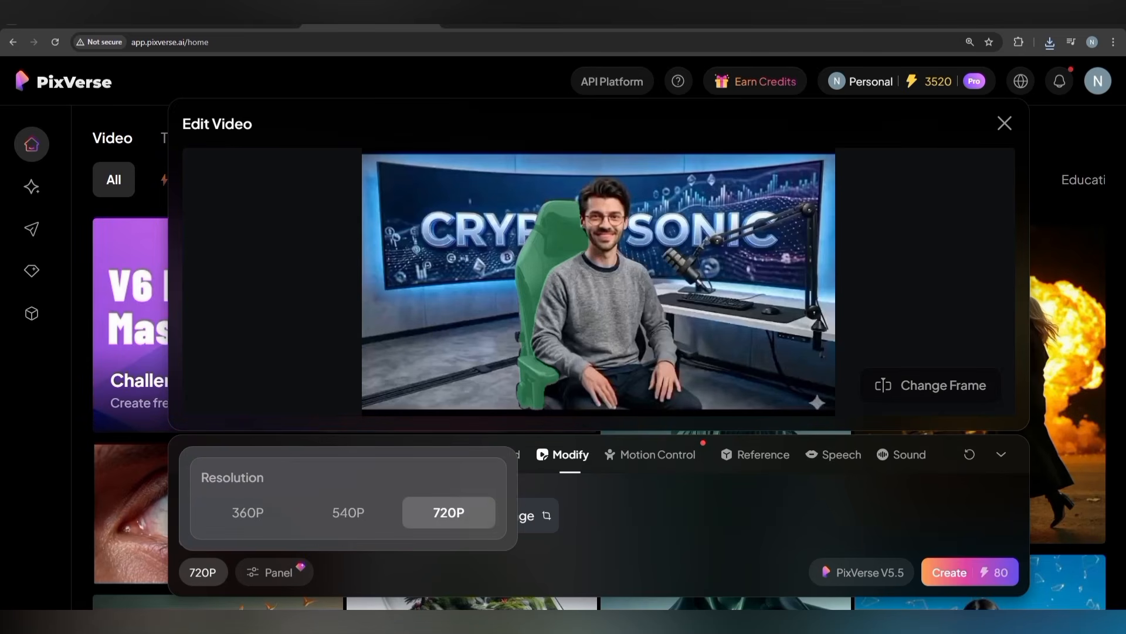
click(969, 571)
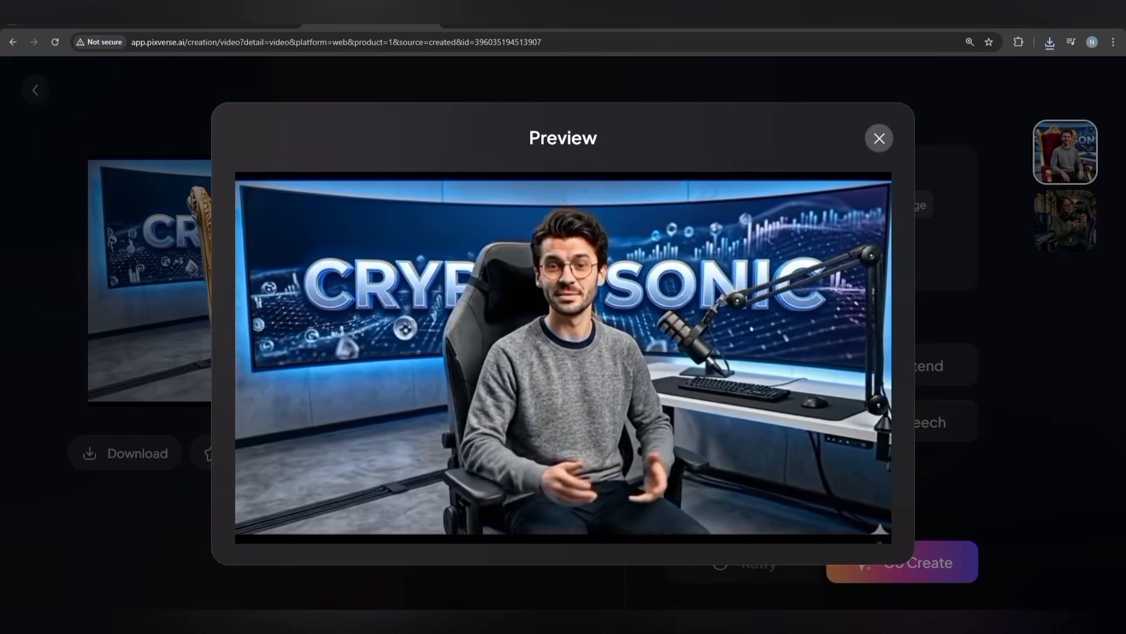
key(Escape)
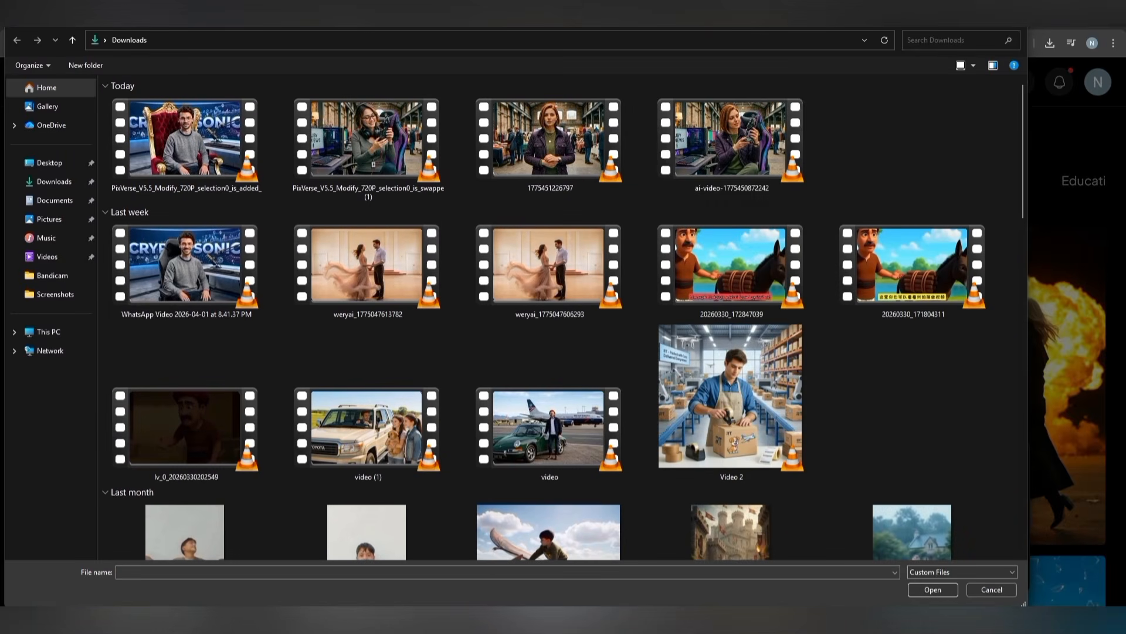
click(731, 144)
click(933, 589)
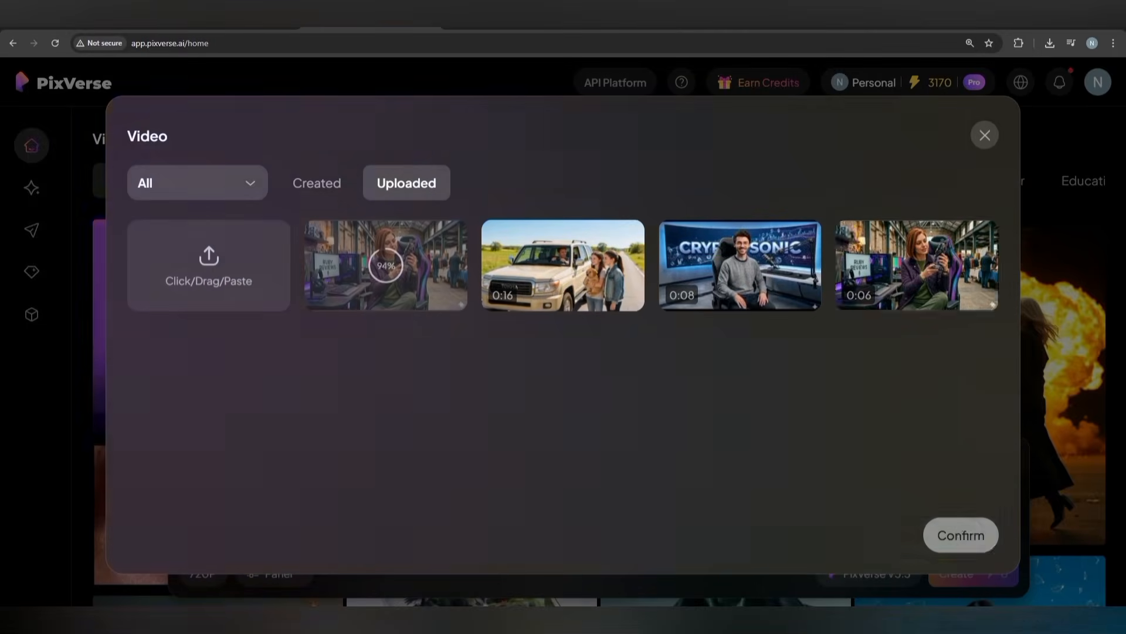
text(@)
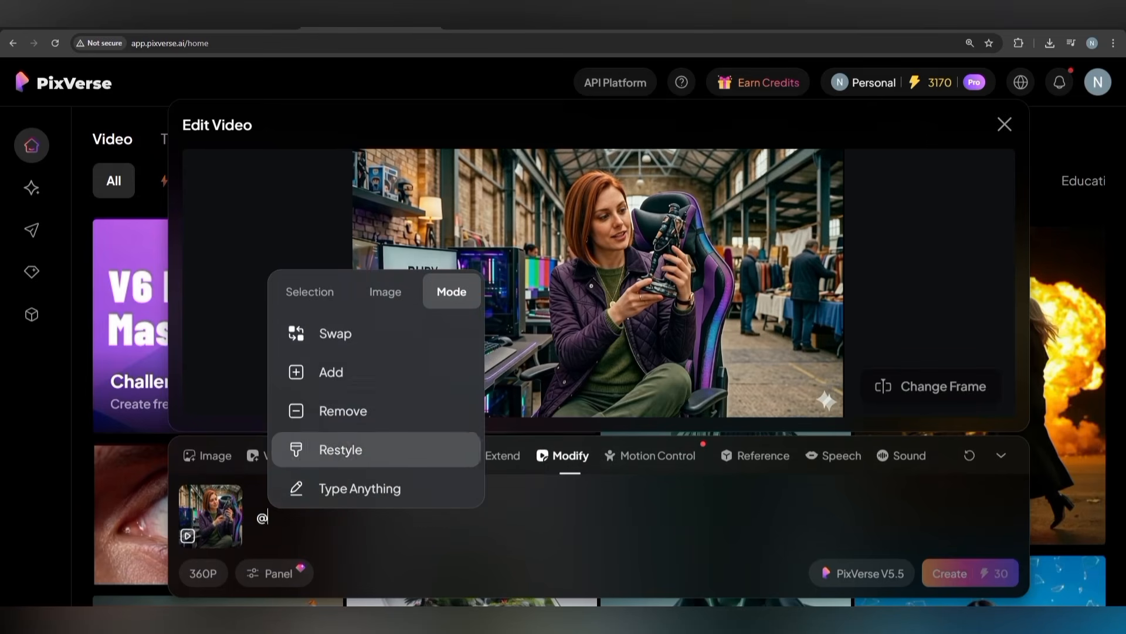
key(Return)
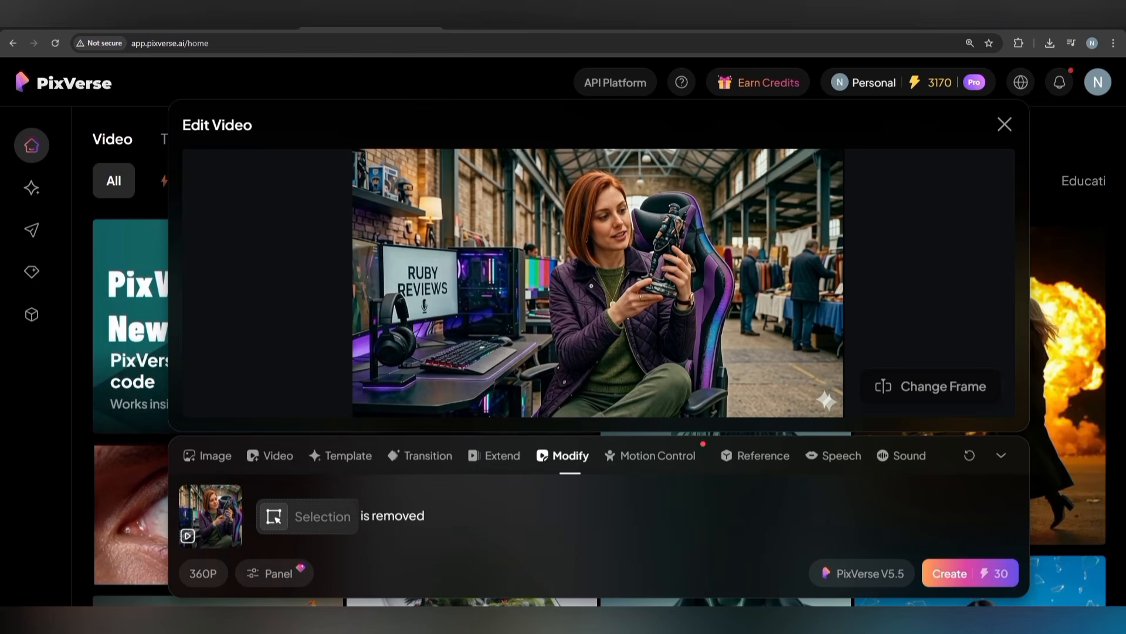
Choose the gaming chair as the selection that gets removed from the video
key(Down)
key(Down)
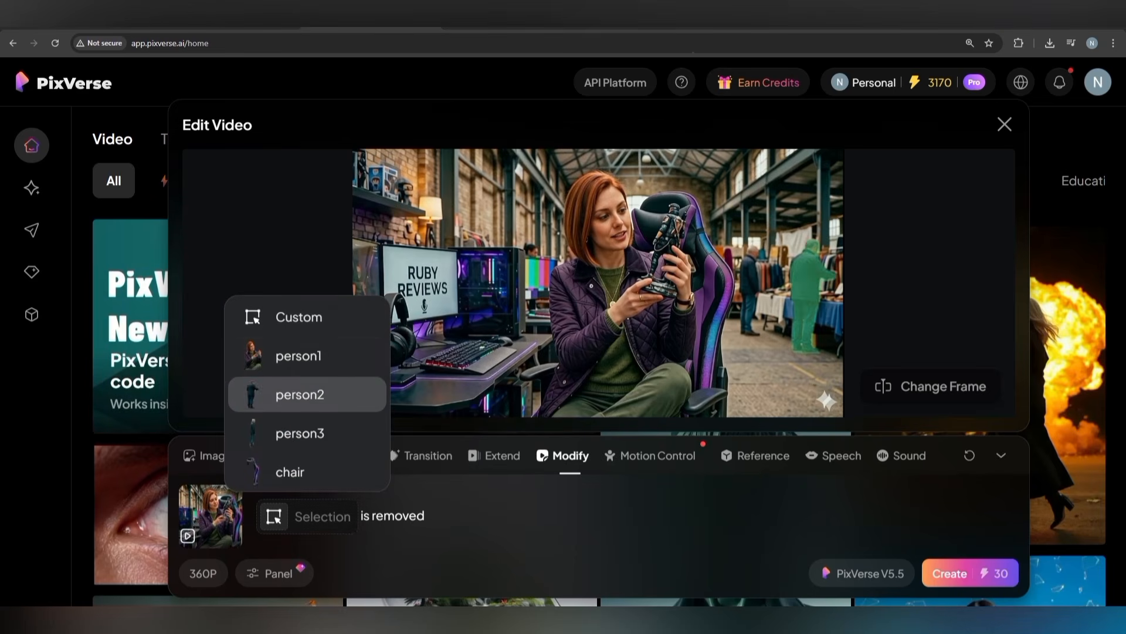
key(Down)
key(Down)
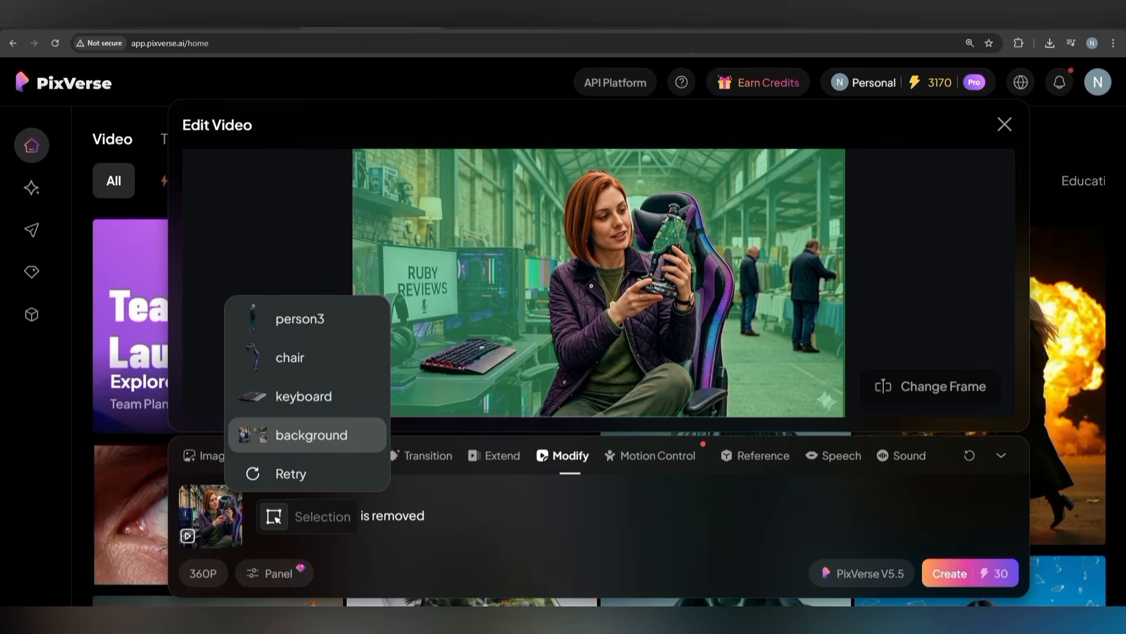
key(Up)
key(Up)
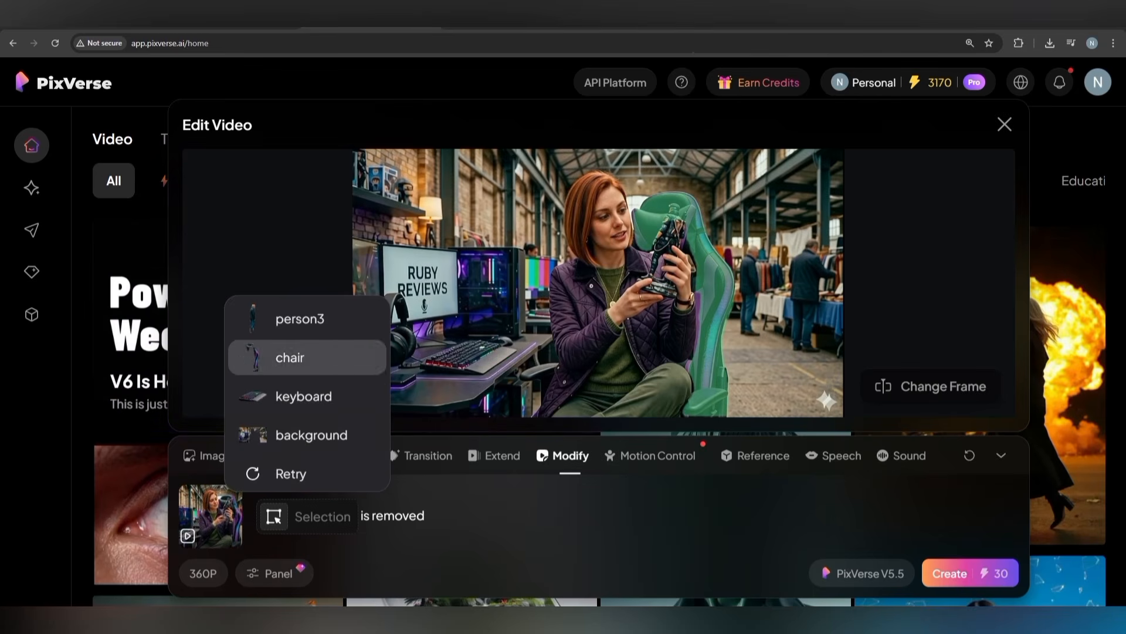
key(Return)
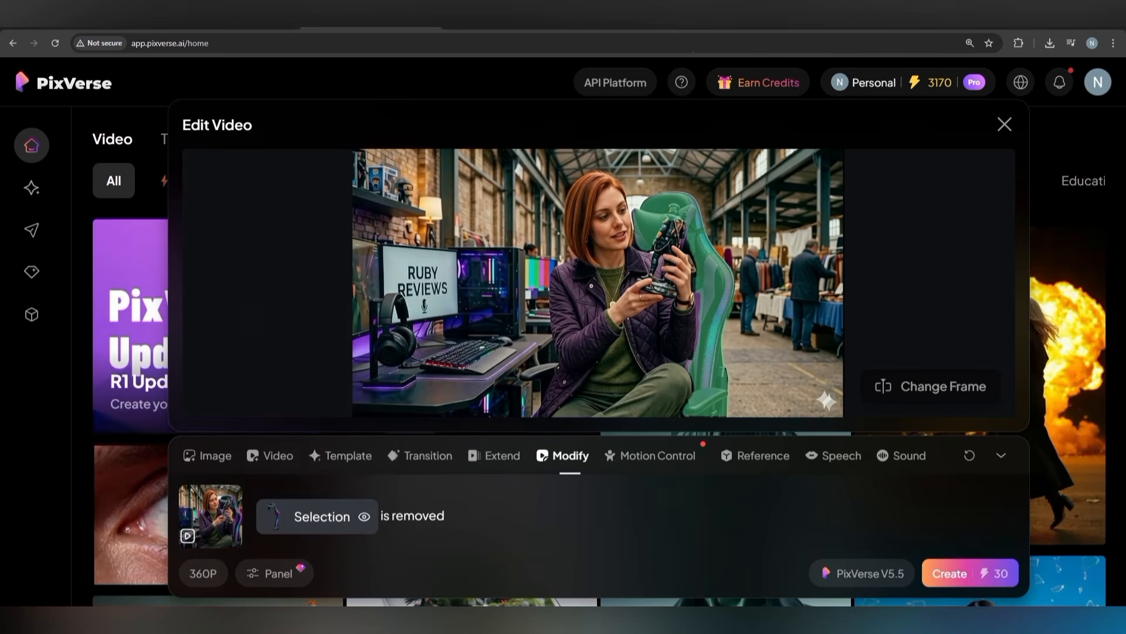
Generate the chair removal edit at 720P and open the resulting video of the woman
click(203, 573)
click(448, 513)
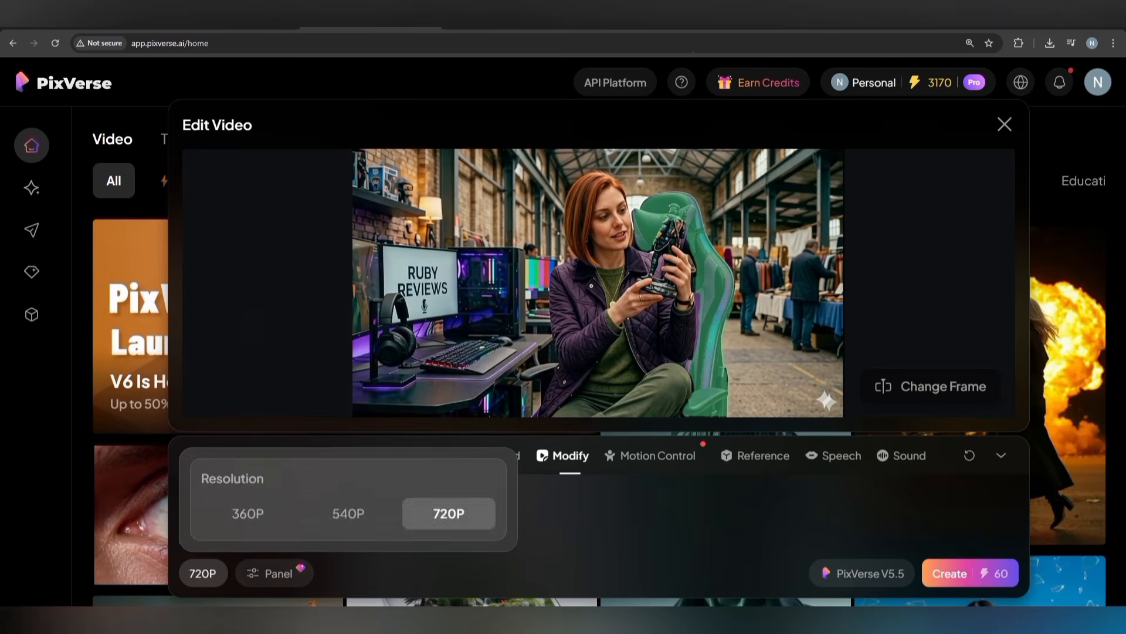
click(970, 573)
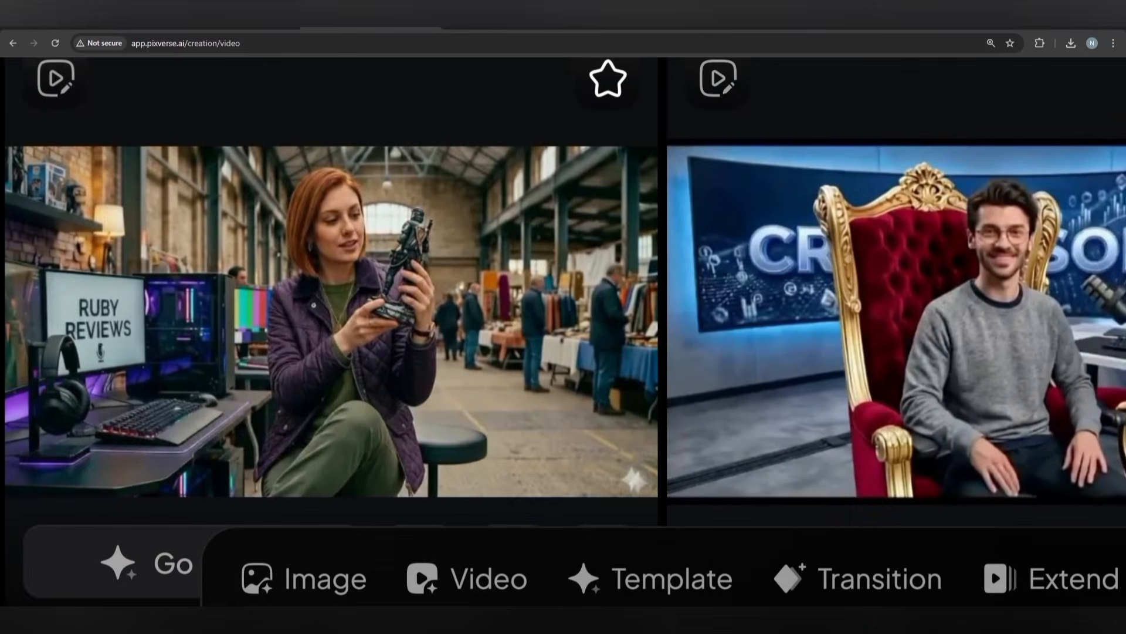
click(218, 357)
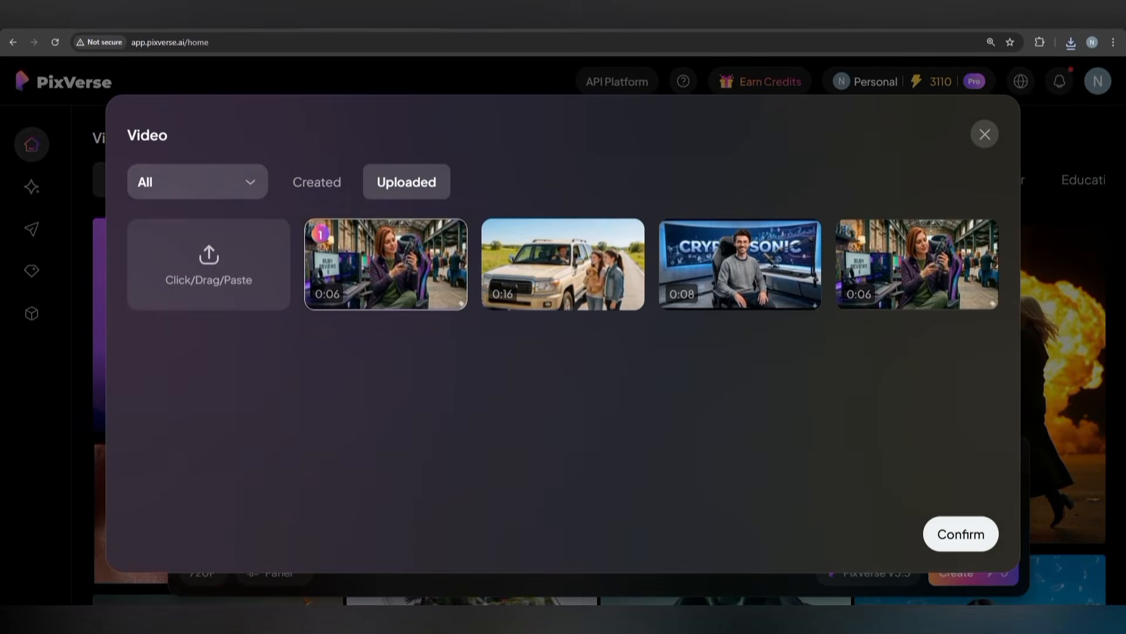
Confirm the uploaded video of the red-haired woman as the source and insert the Restyle mode into its edit prompt
click(960, 534)
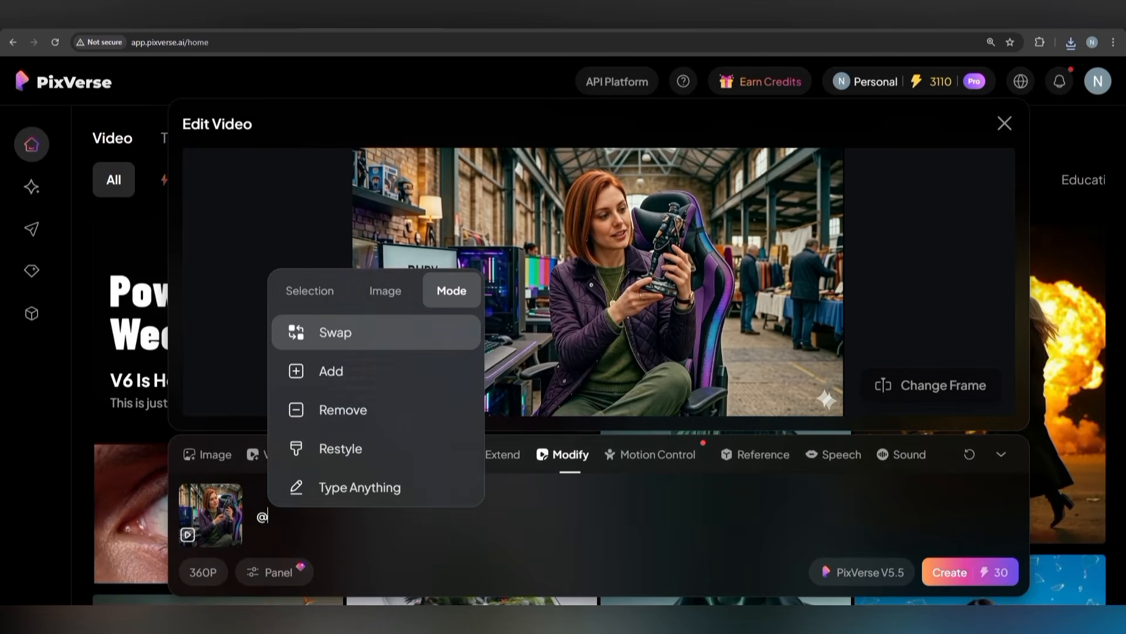
key(Down)
key(Down)
key(Down)
key(Return)
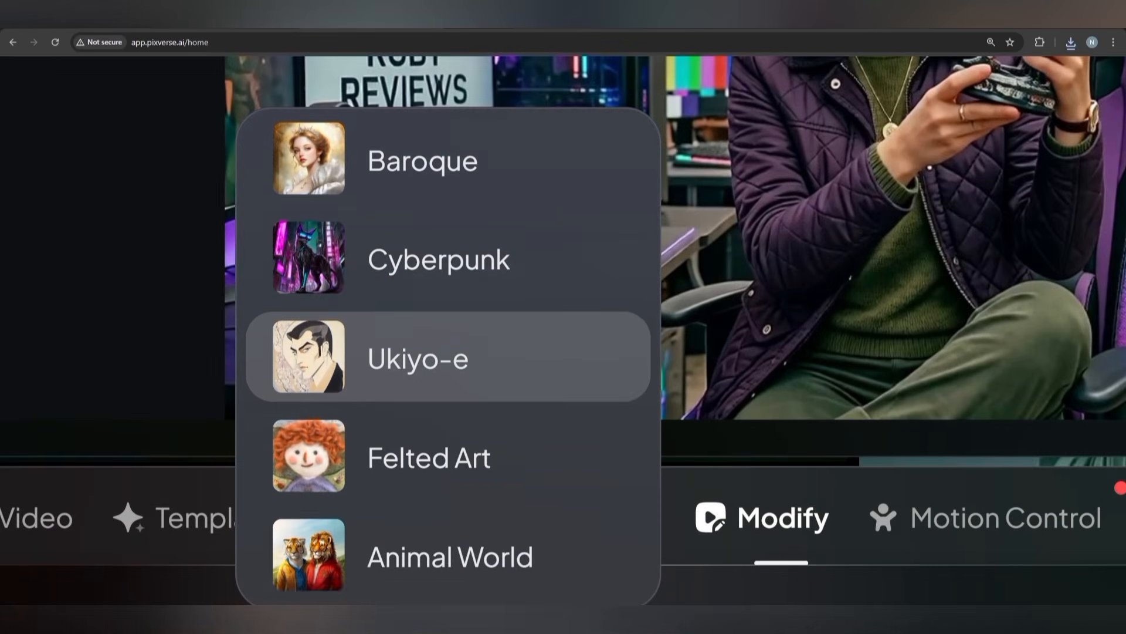
Pick 2D Animation from the restyle styles and replace it with 3D Animation in the prompt
scroll(436, 411, up, 3)
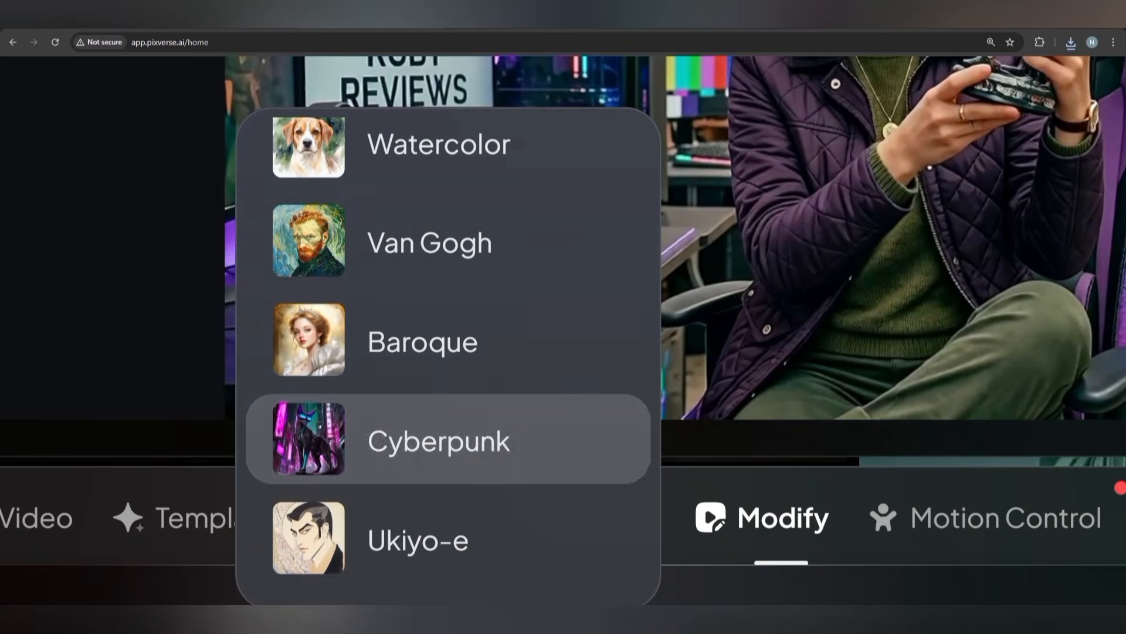
scroll(449, 363, up, 10)
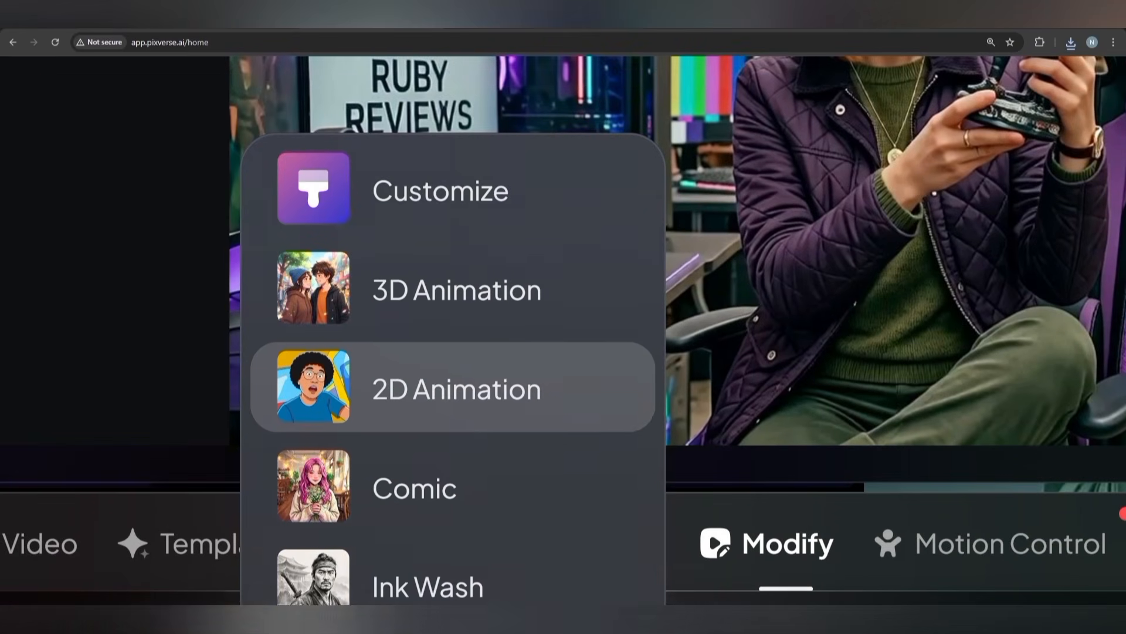
click(452, 387)
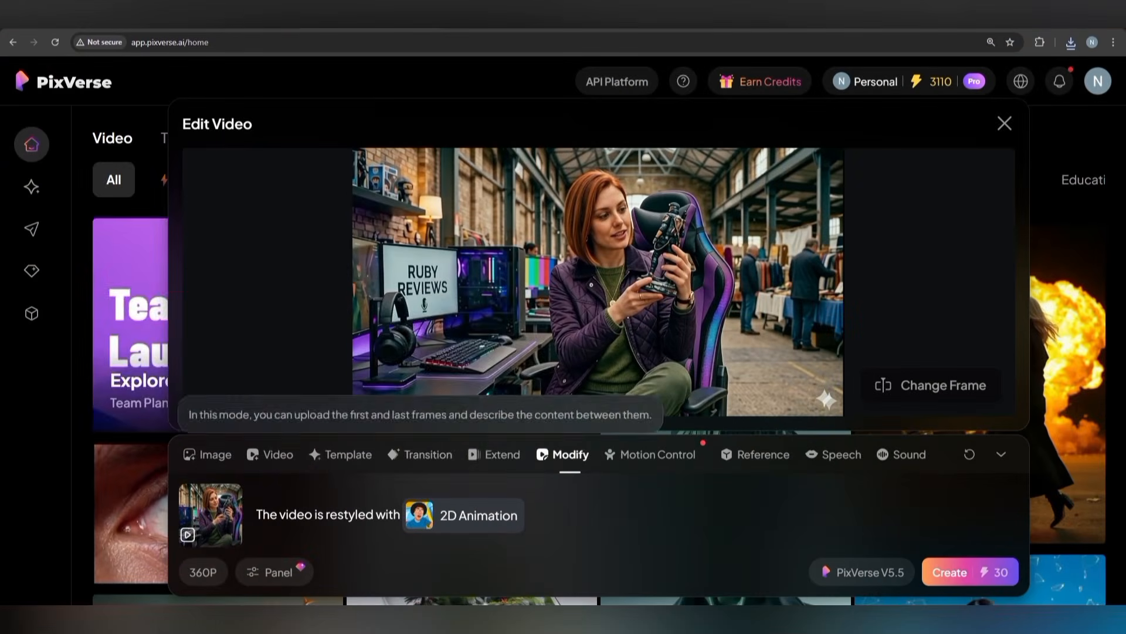
click(470, 515)
click(464, 354)
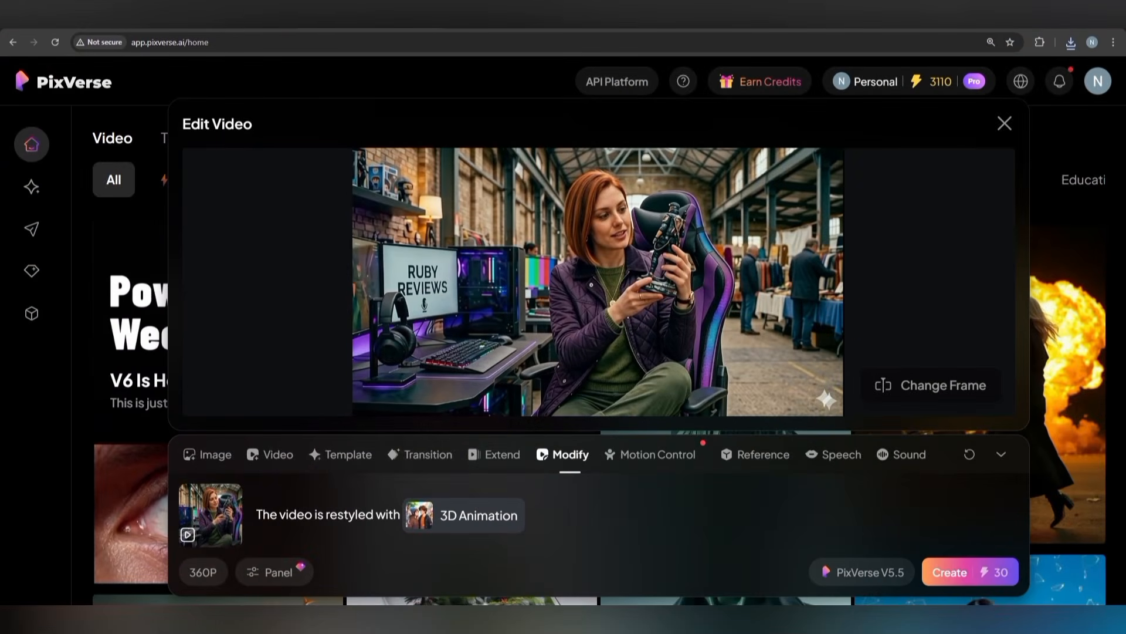
Generate the 3D Animation restyle at 720P and open the resulting video from the created videos
click(202, 572)
click(448, 514)
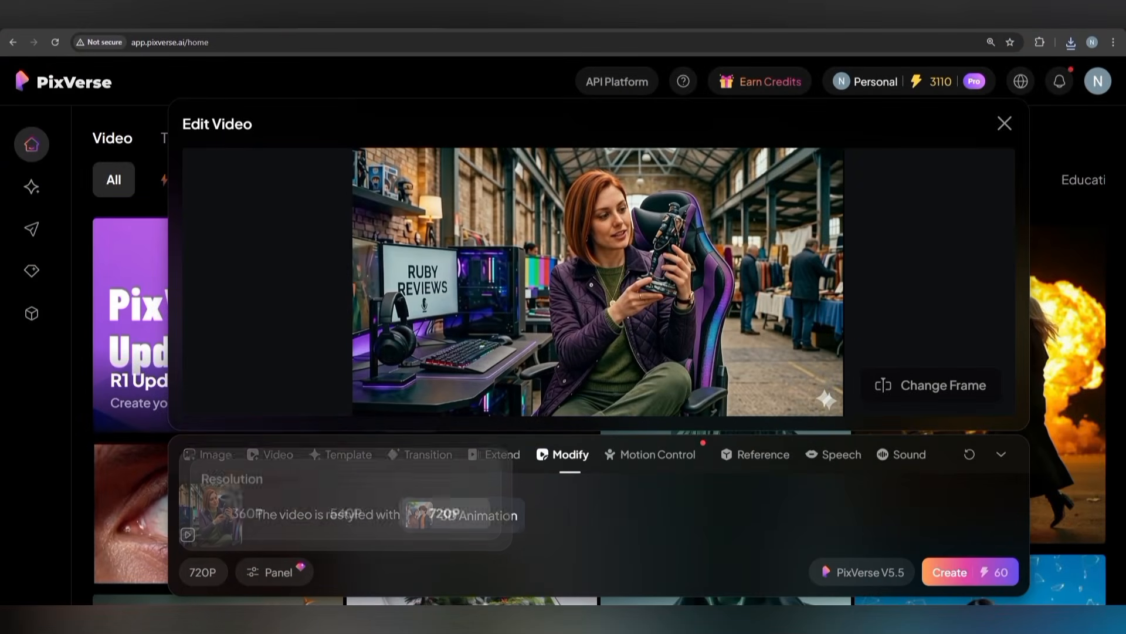
click(970, 572)
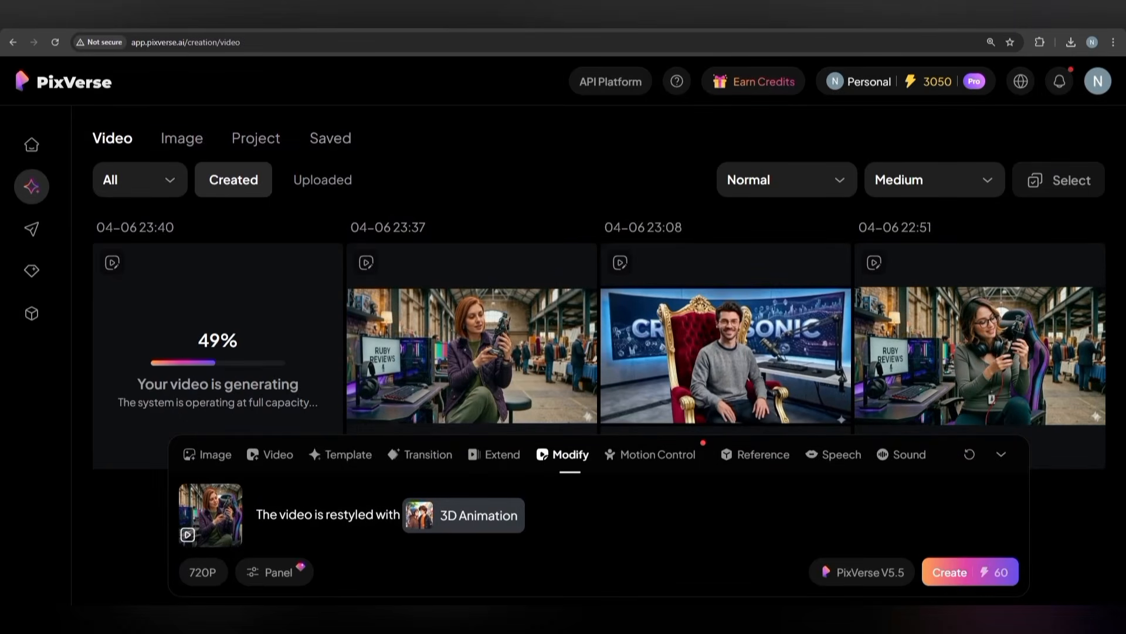
click(218, 340)
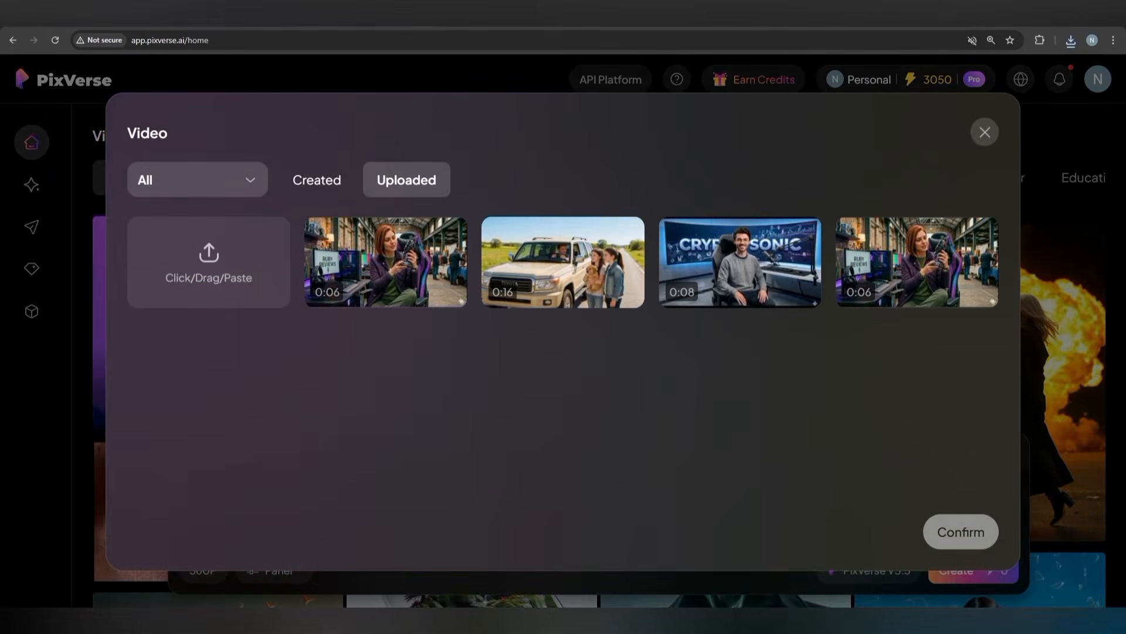
click(659, 397)
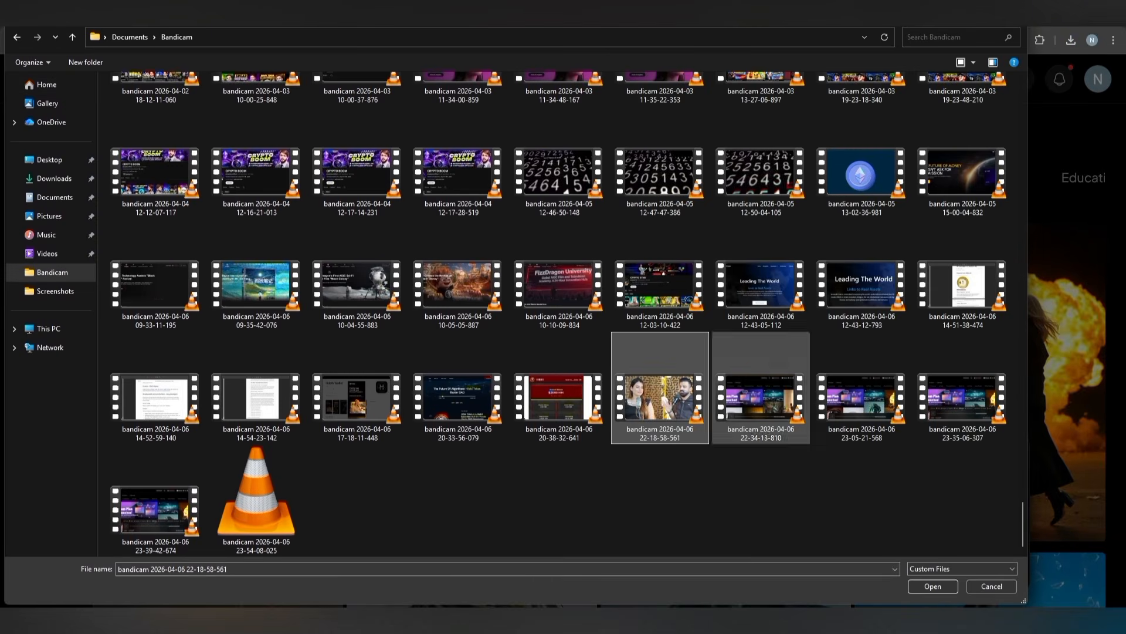
key(Return)
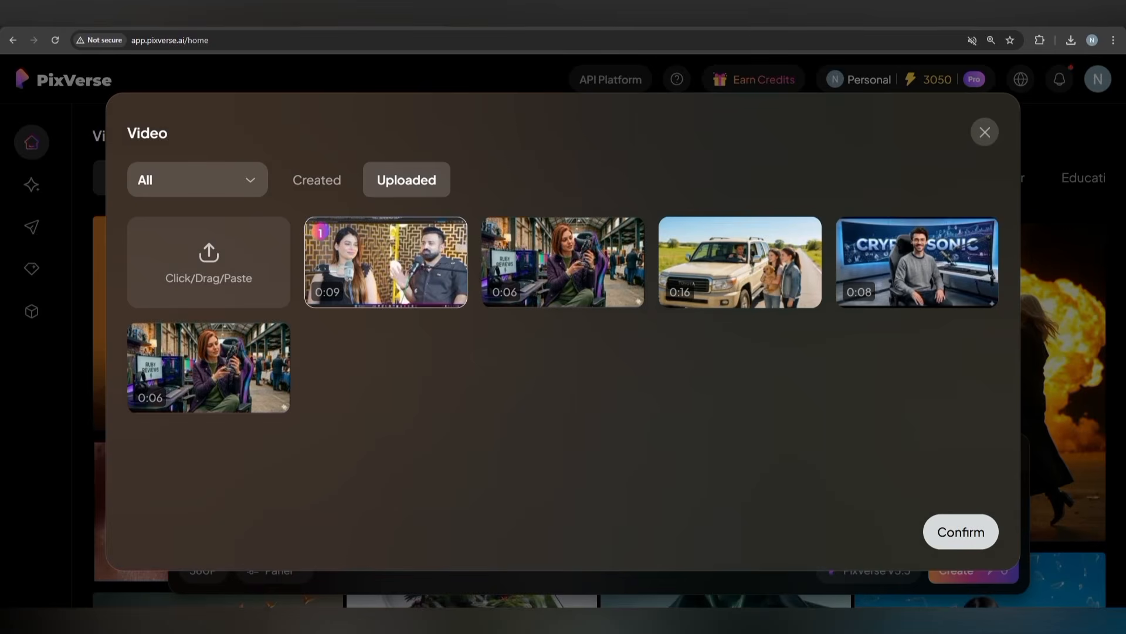
click(961, 532)
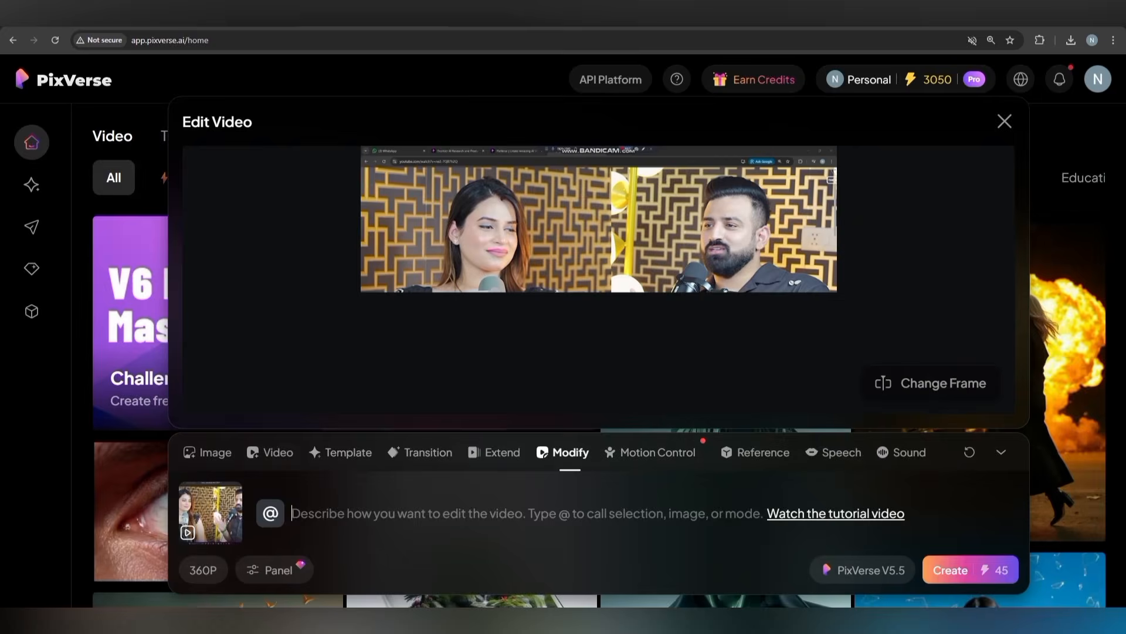
Use Type Anything mode with the prompt "I want to this video should have one good green mountain background with some helicopter cenimatic type full high quality."
click(270, 513)
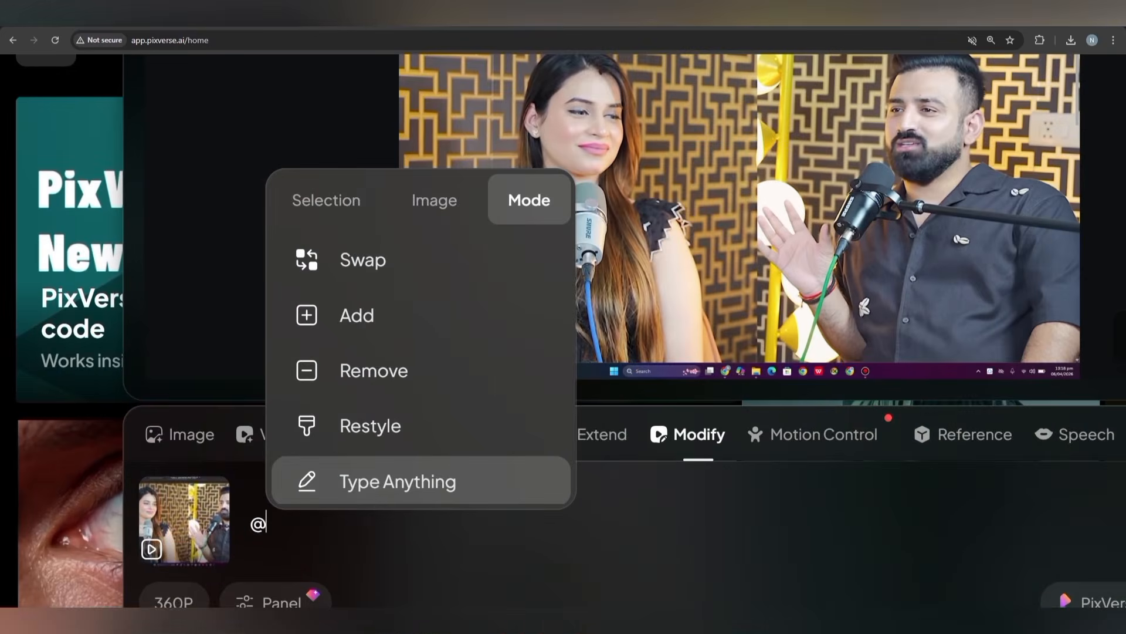
click(360, 486)
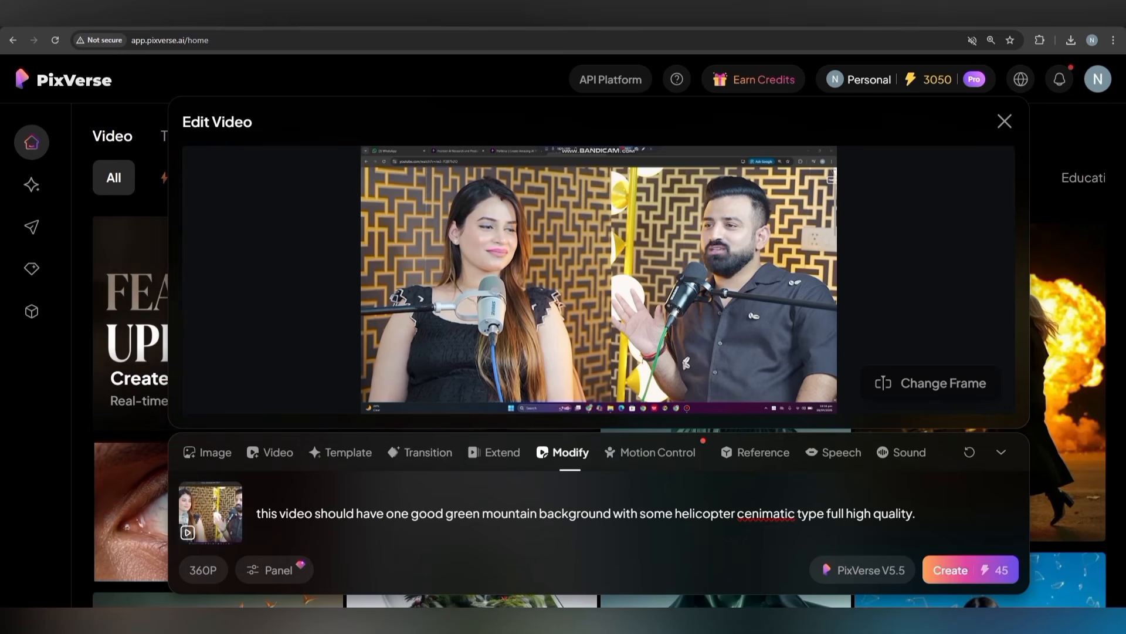
key(ctrl+a)
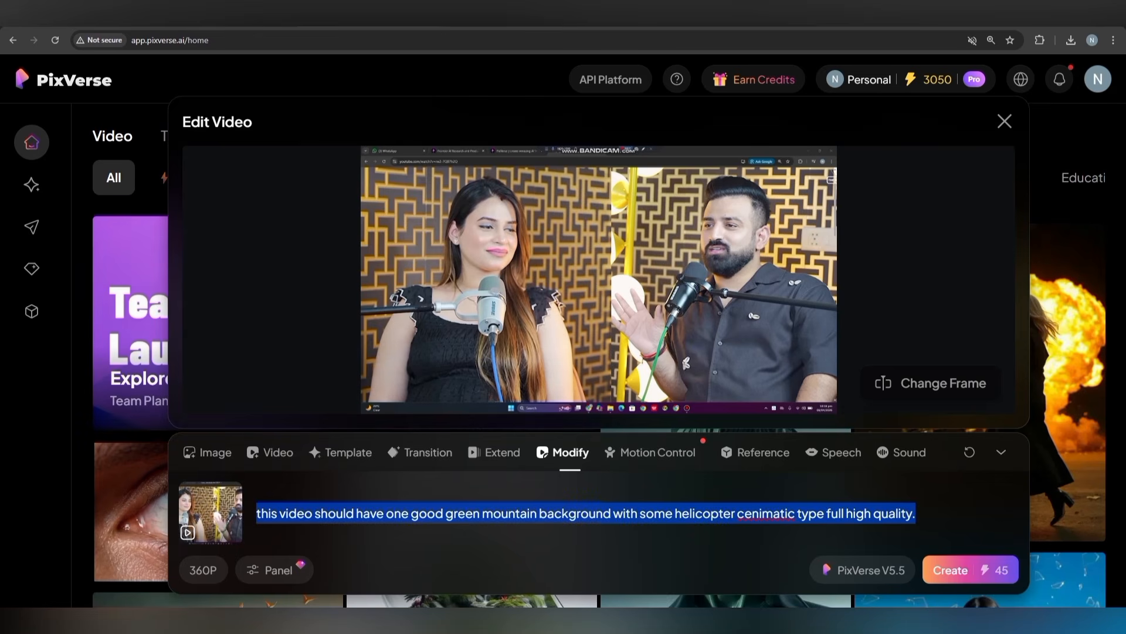
click(271, 513)
click(359, 486)
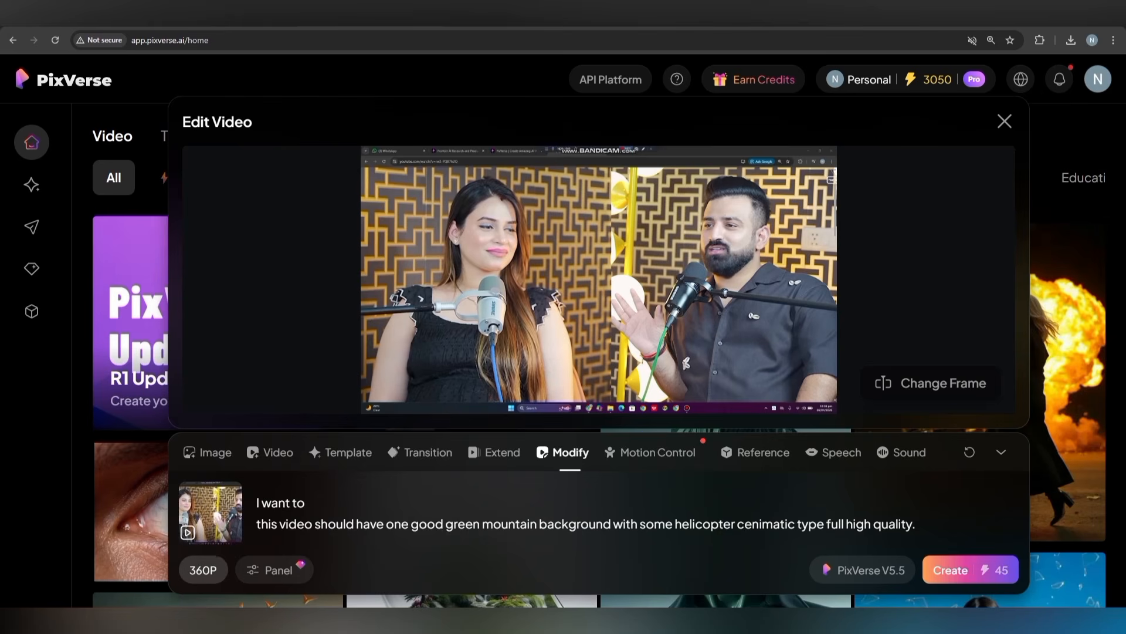
Generate the mountain background edit of the podcast video at 720P
click(202, 570)
click(950, 570)
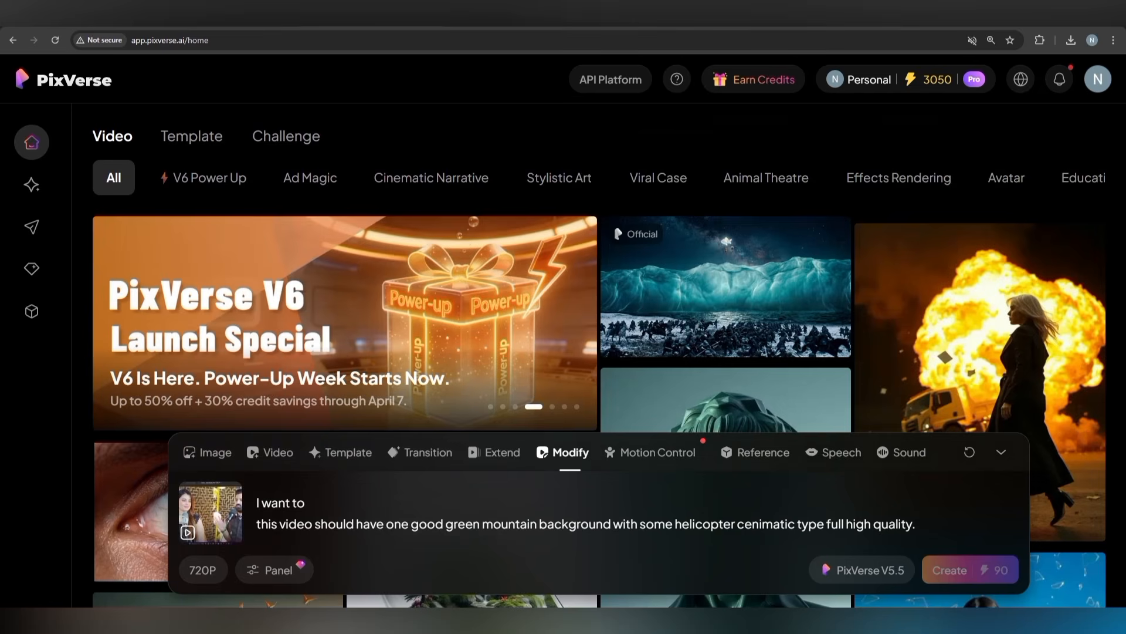